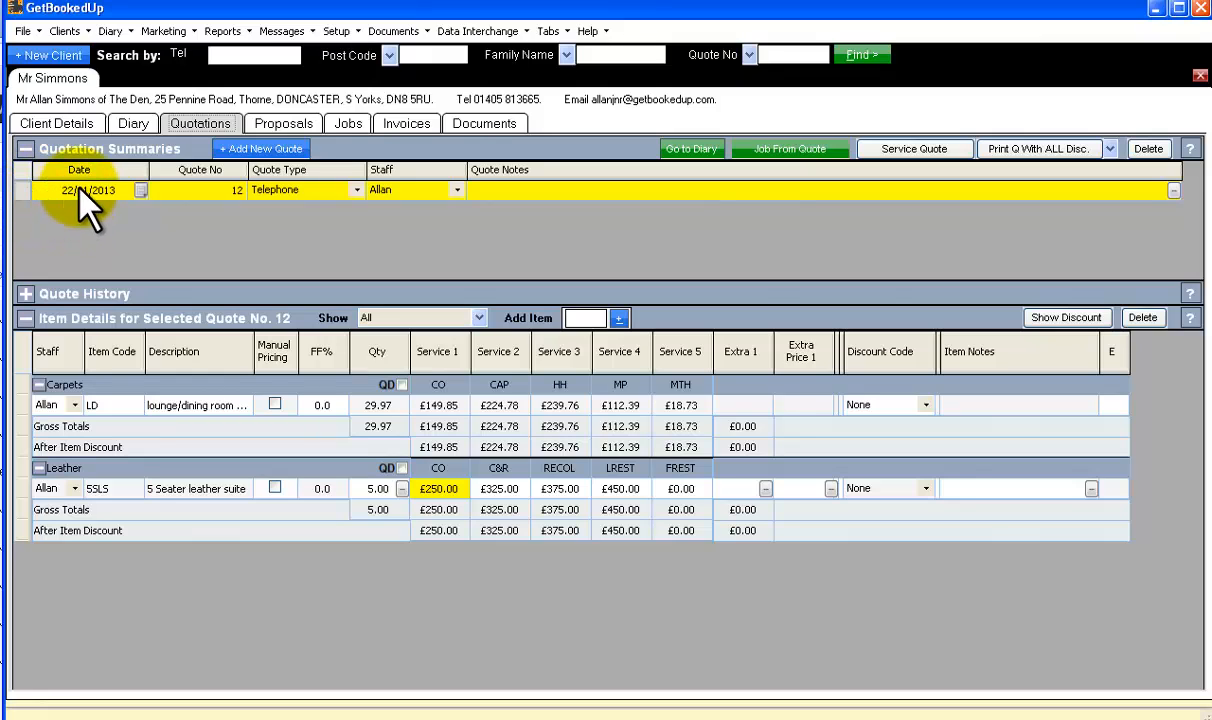
Review the quote type choices for quote 12, keeping Telephone, and look at its staff and notes fields.
left_click(357, 190)
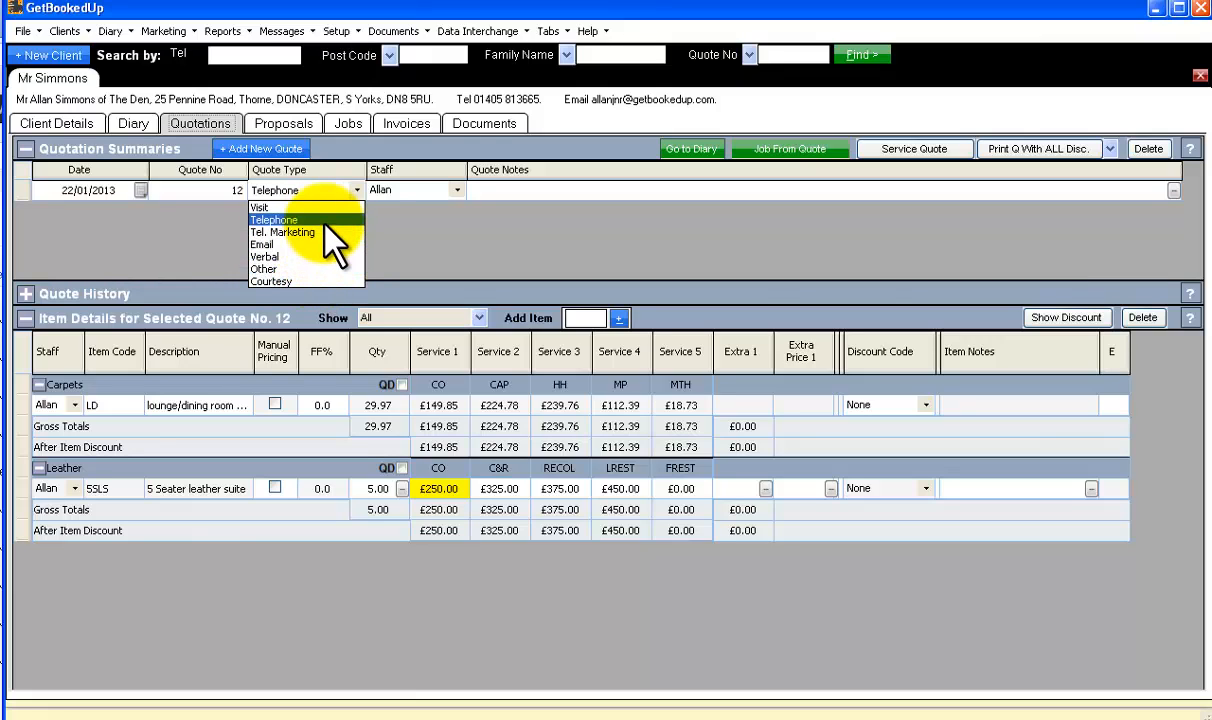
left_click(324, 221)
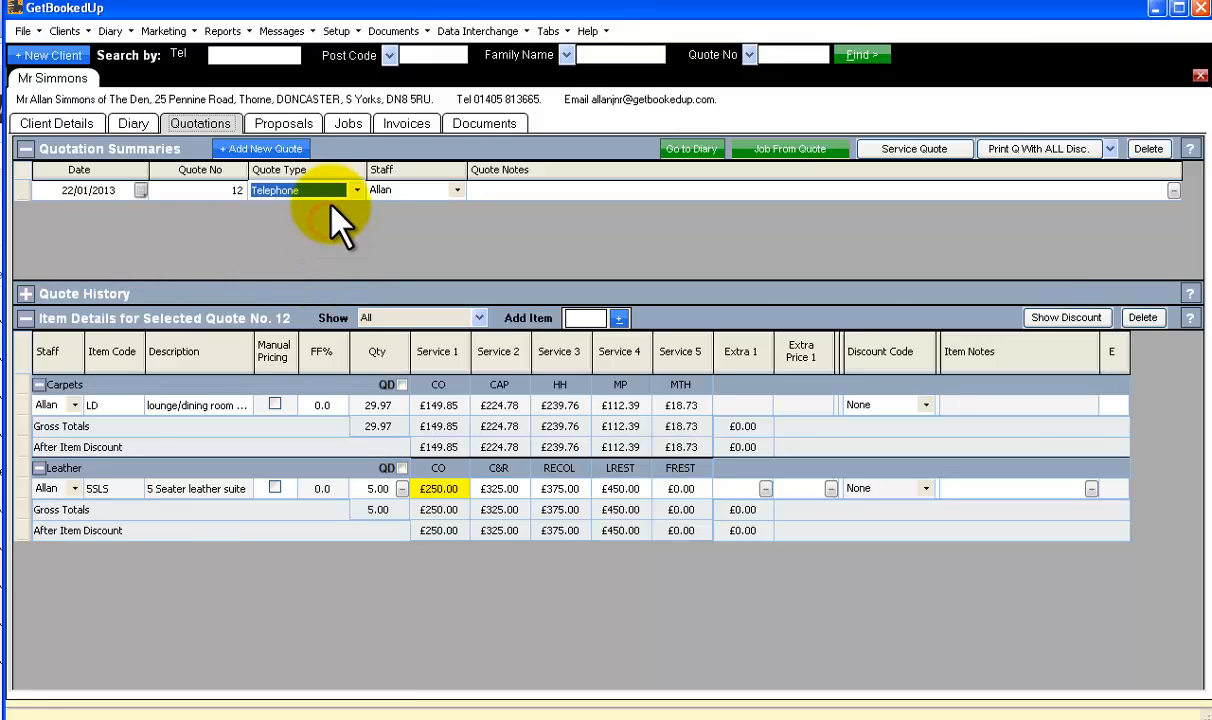
left_click(426, 191)
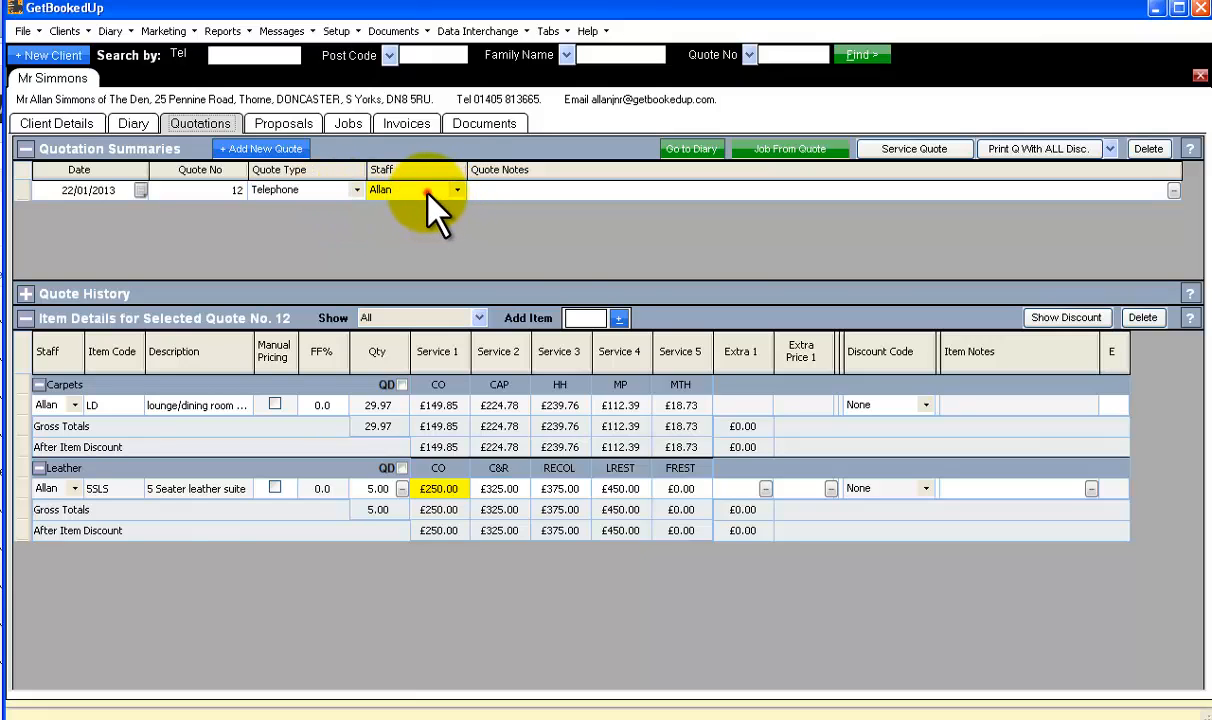
left_click(737, 192)
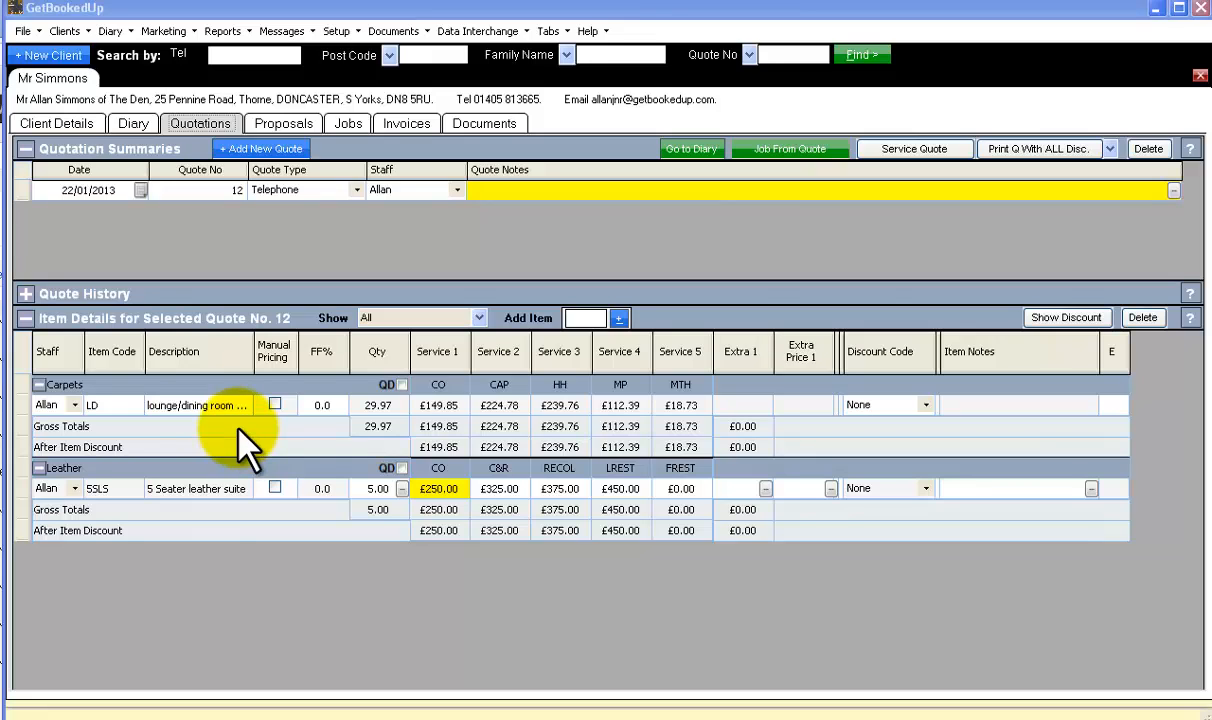
Examine the lounge/dining room carpet item and its prices under the CO, CAP, HH, MP and MTH services.
left_click(91, 383)
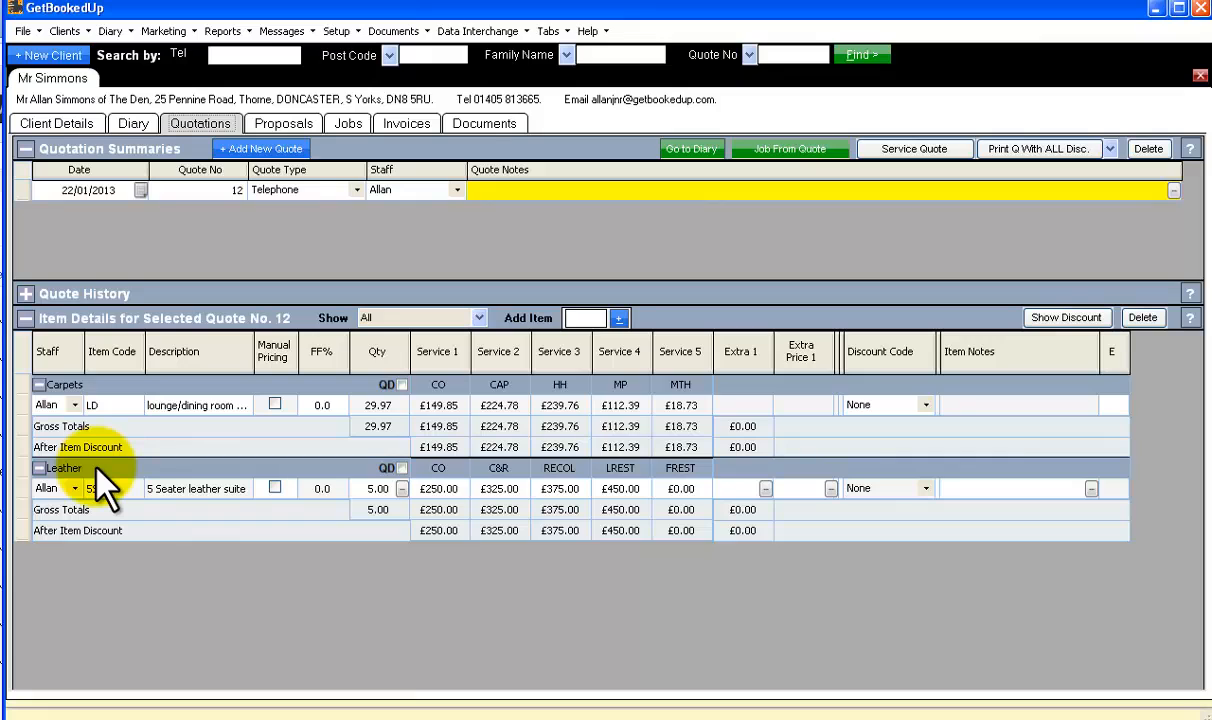
left_click(28, 406)
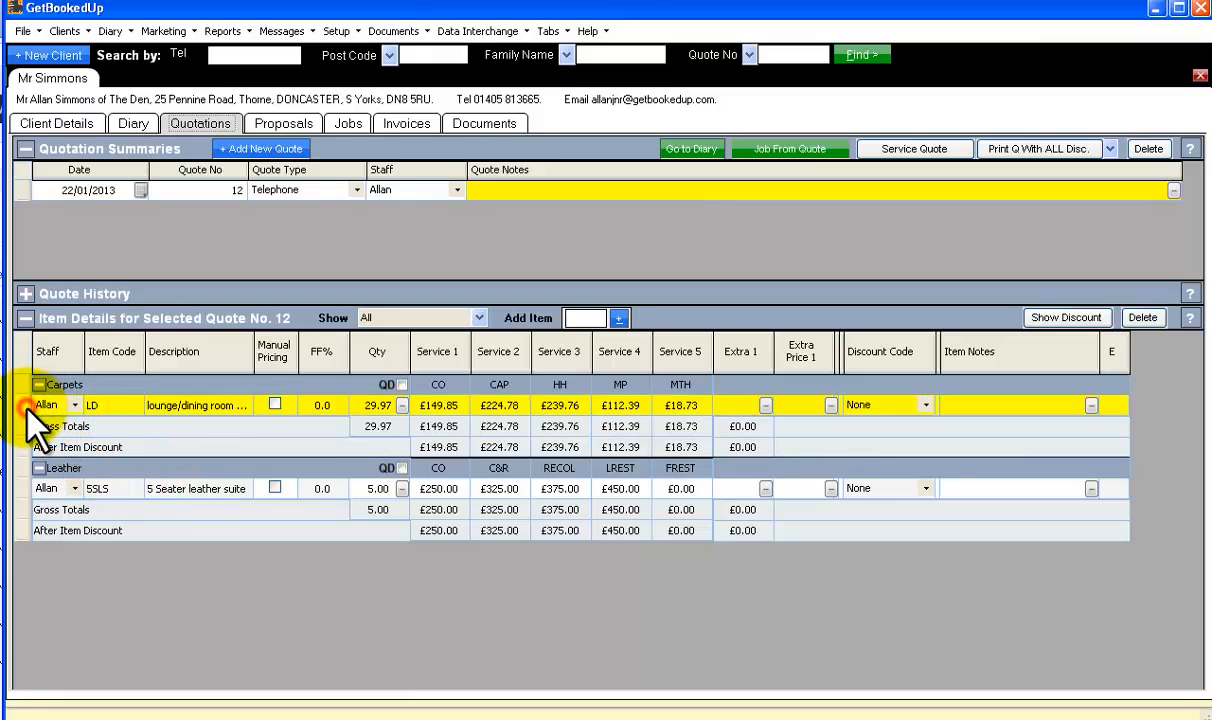
left_click(446, 402)
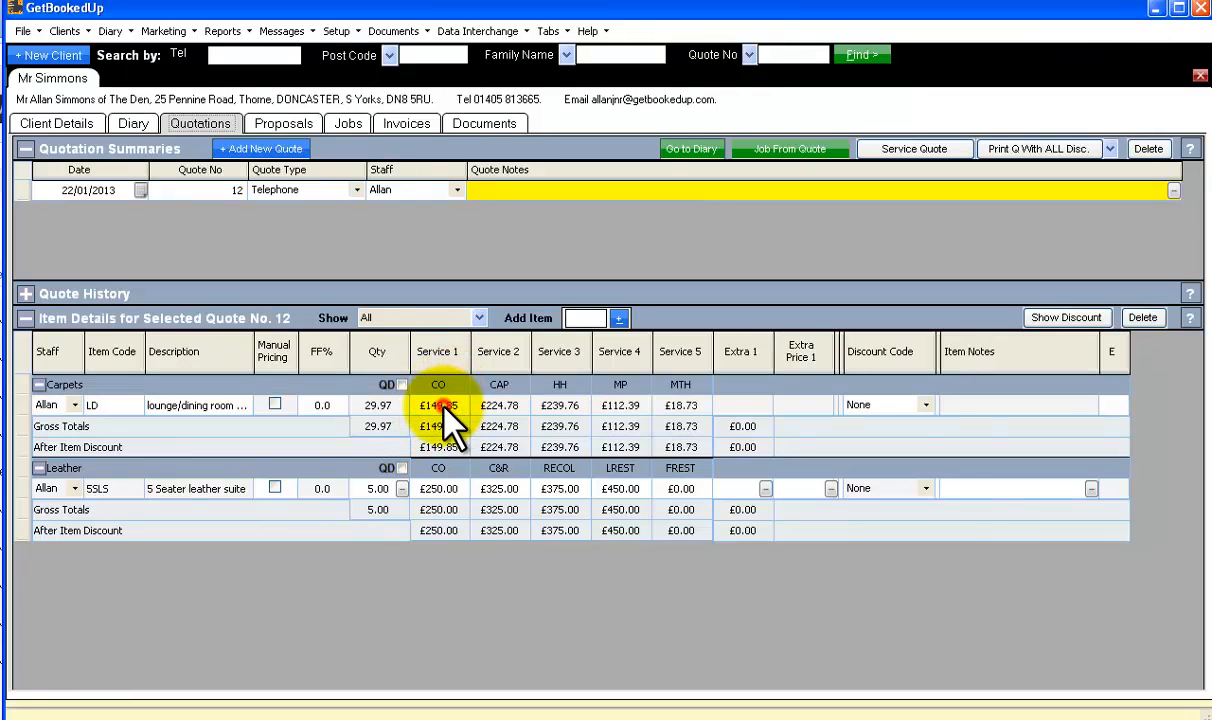
left_click(498, 404)
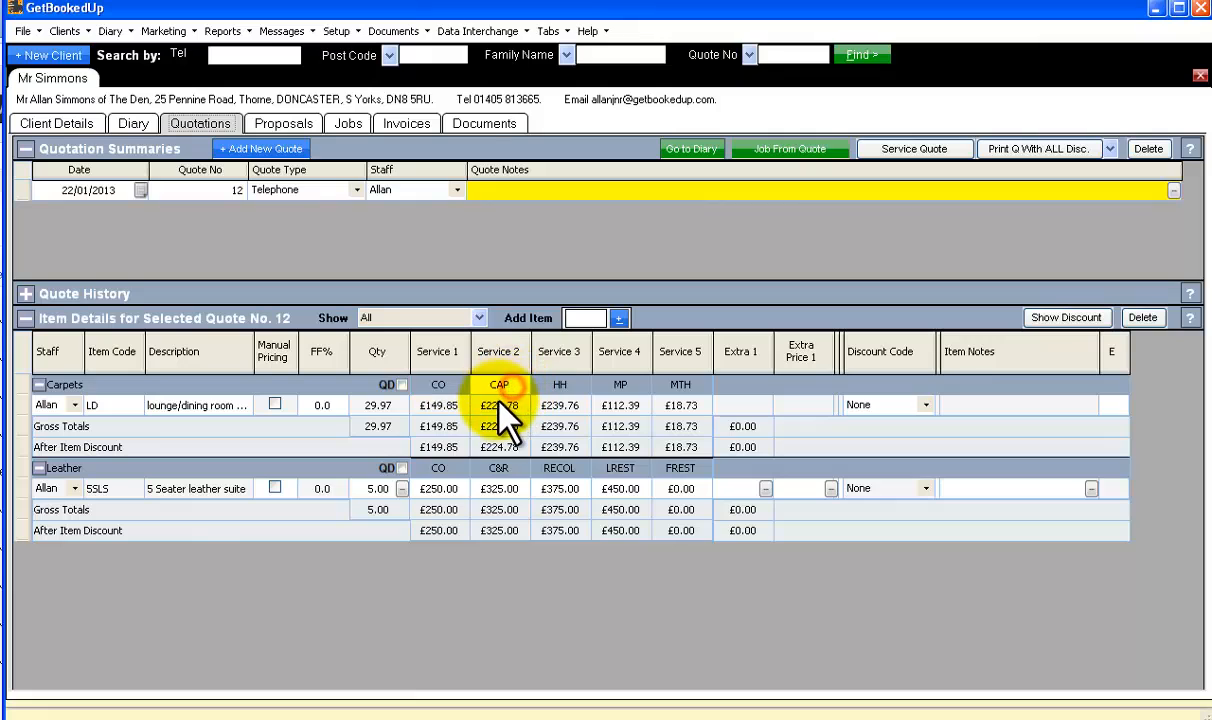
left_click(560, 386)
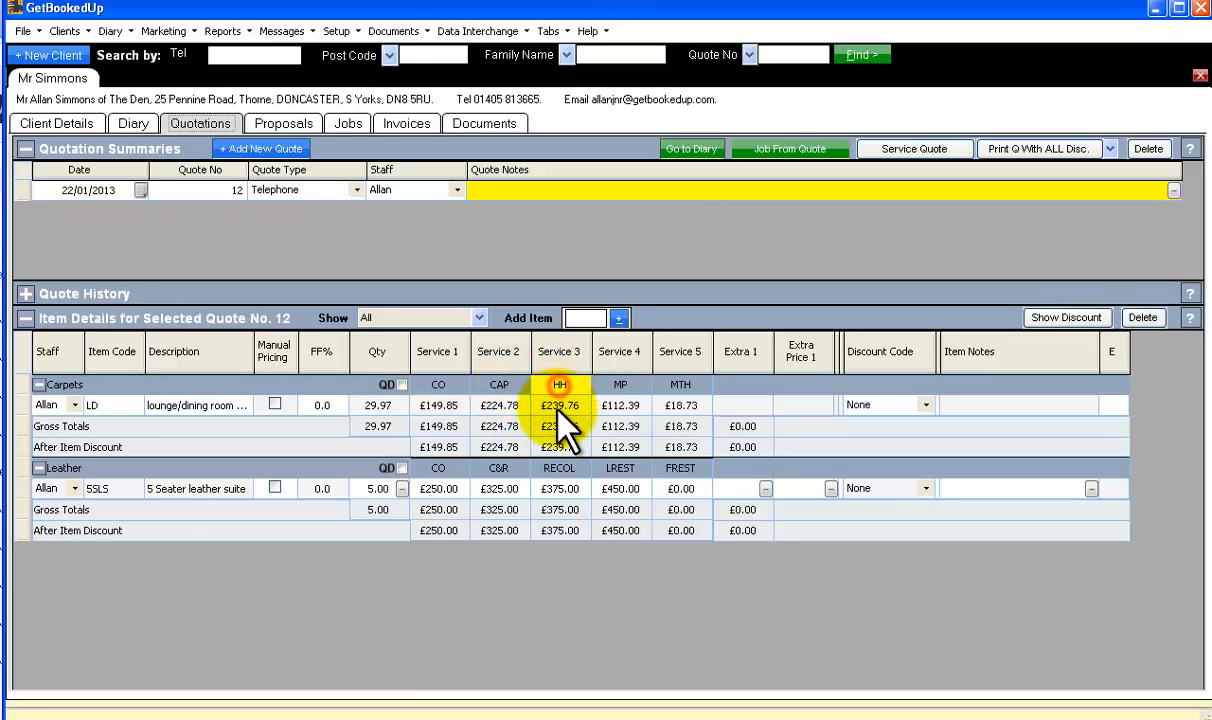
left_click(638, 386)
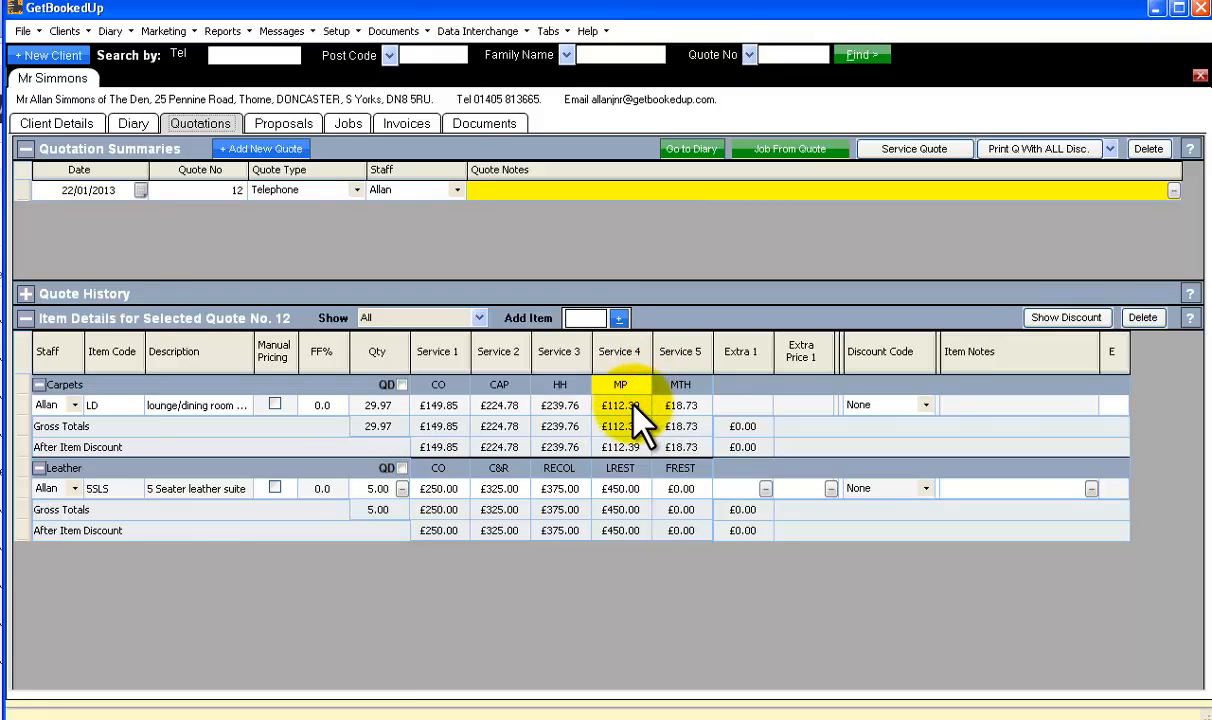
left_click(681, 386)
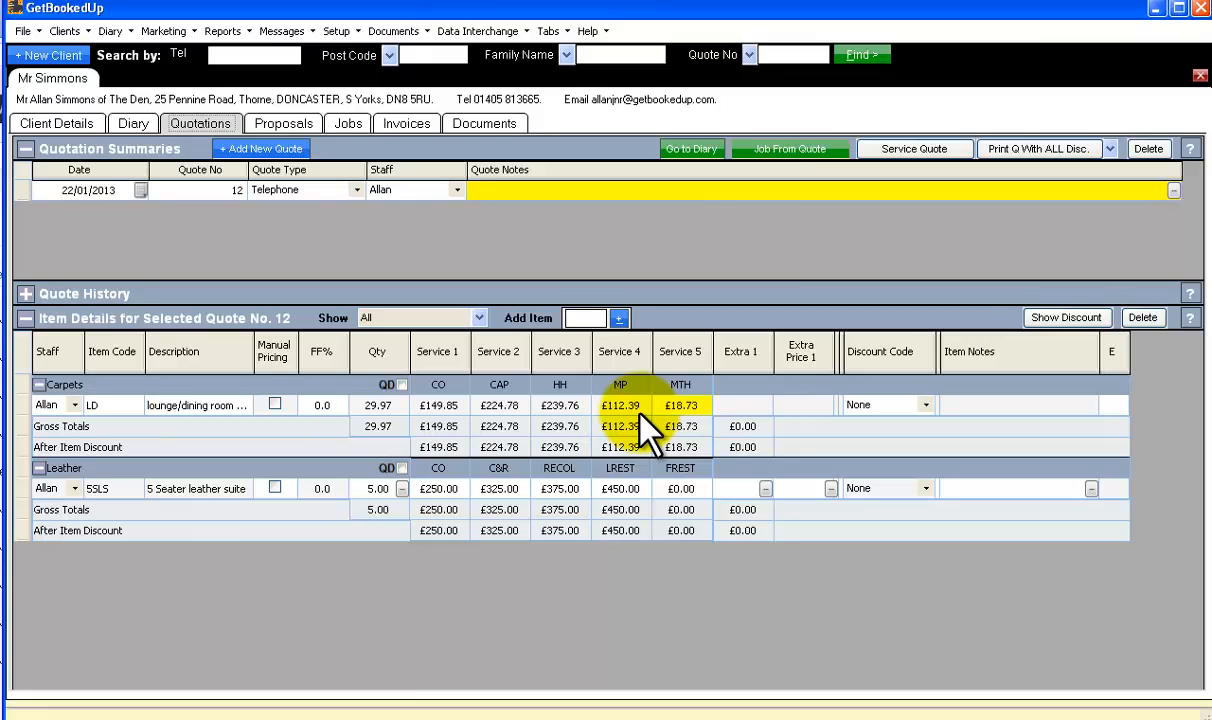
left_click(452, 387)
left_click(518, 387)
left_click(556, 386)
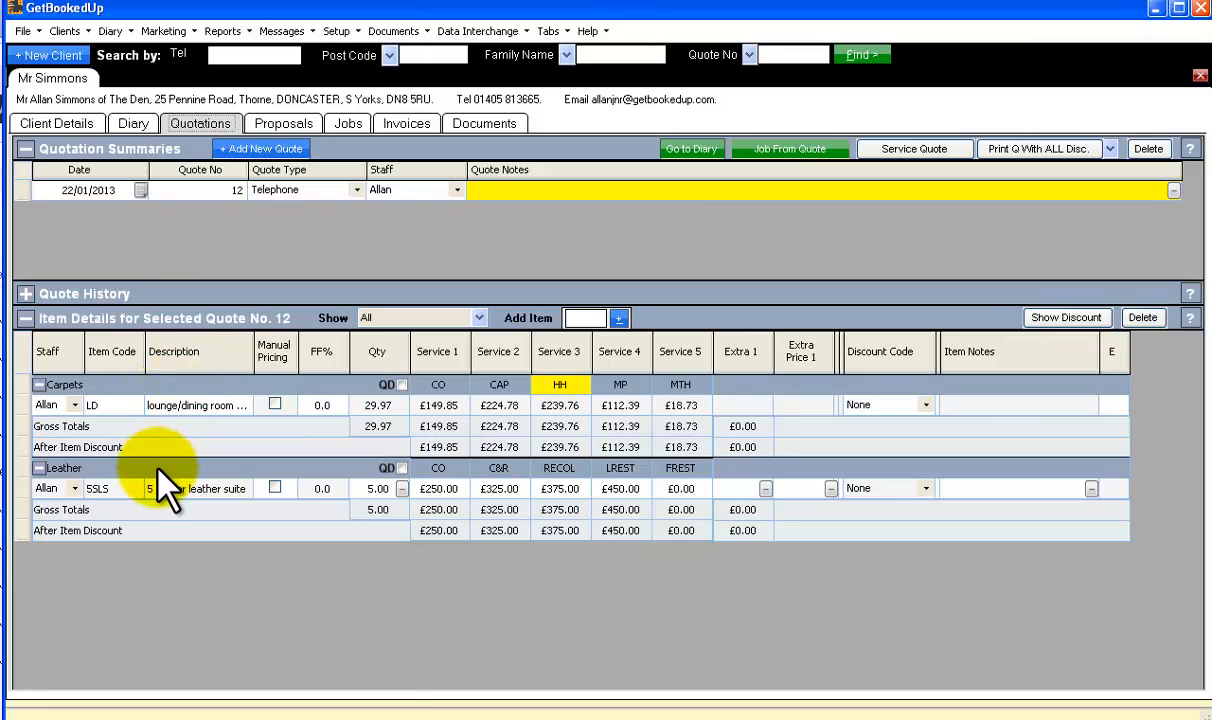
Examine the 5 Seater leather suite item and its prices under the CO, C&R and RECOL services.
left_click(24, 489)
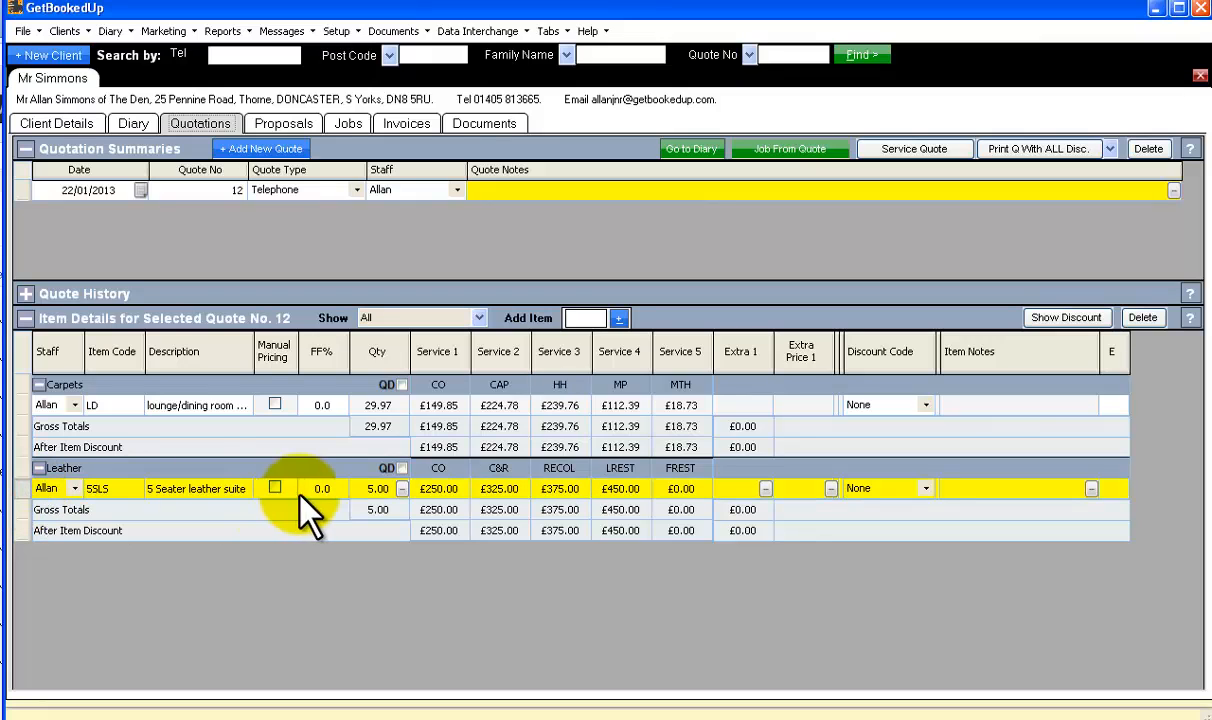
left_click(453, 469)
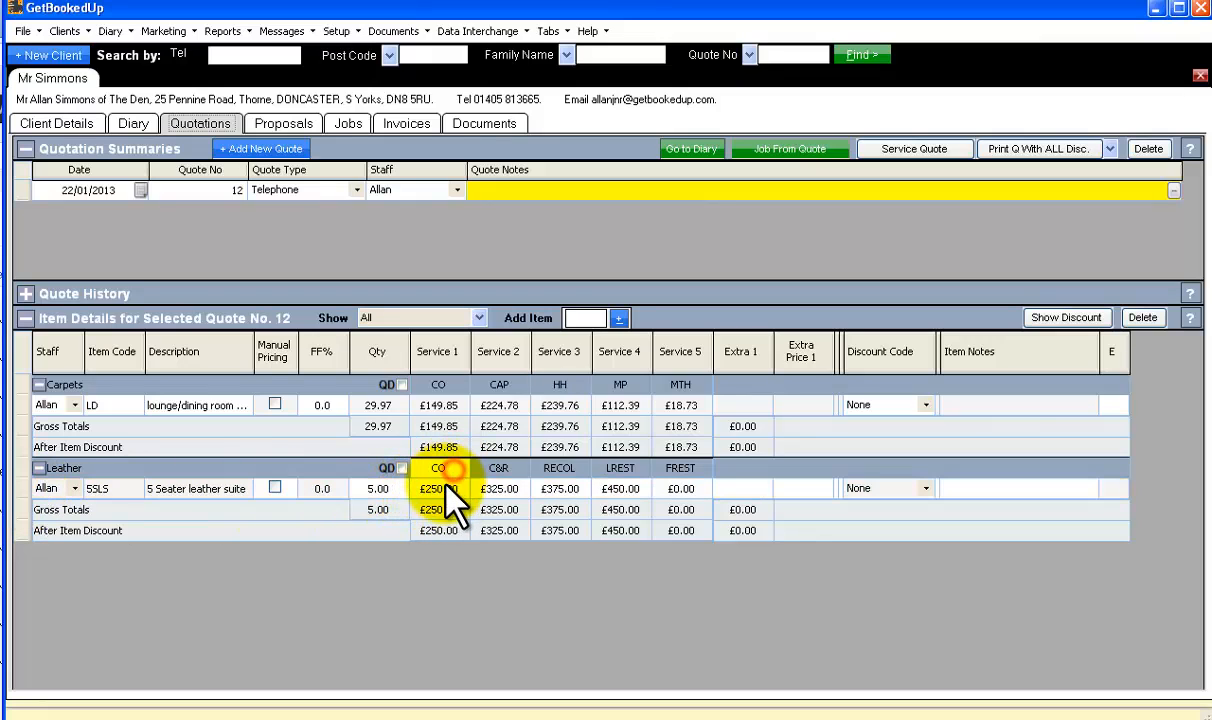
left_click(499, 470)
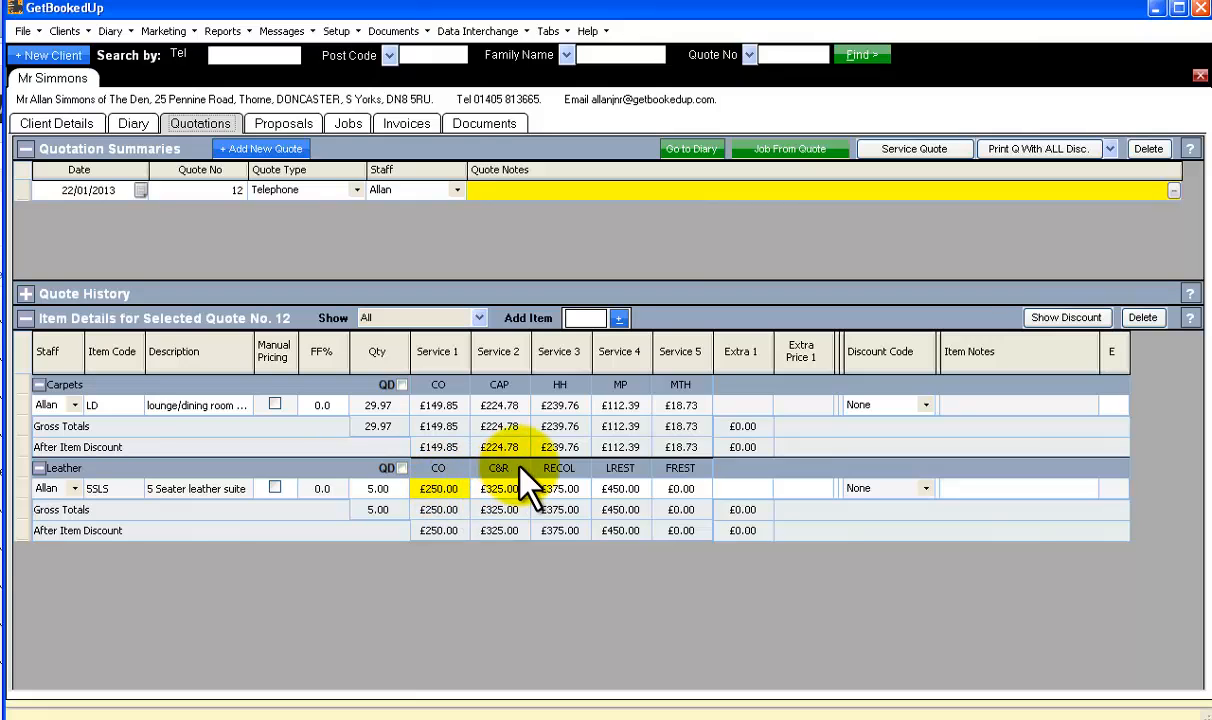
left_click(517, 488)
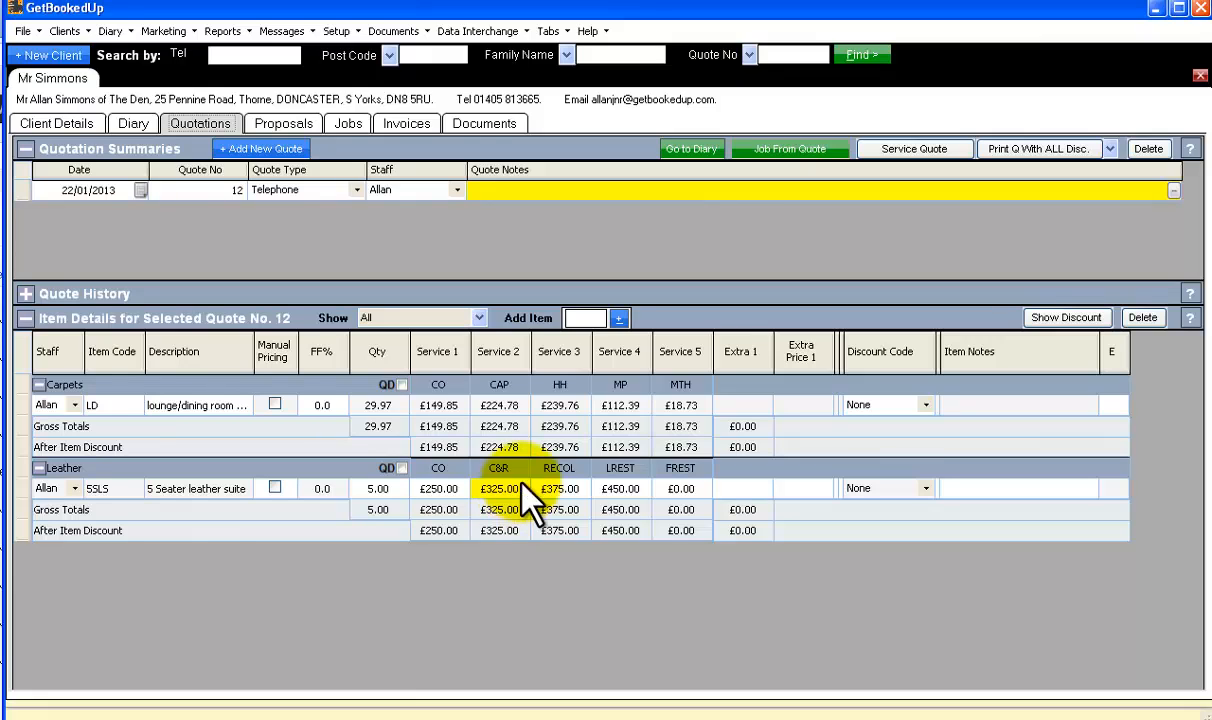
left_click(513, 480)
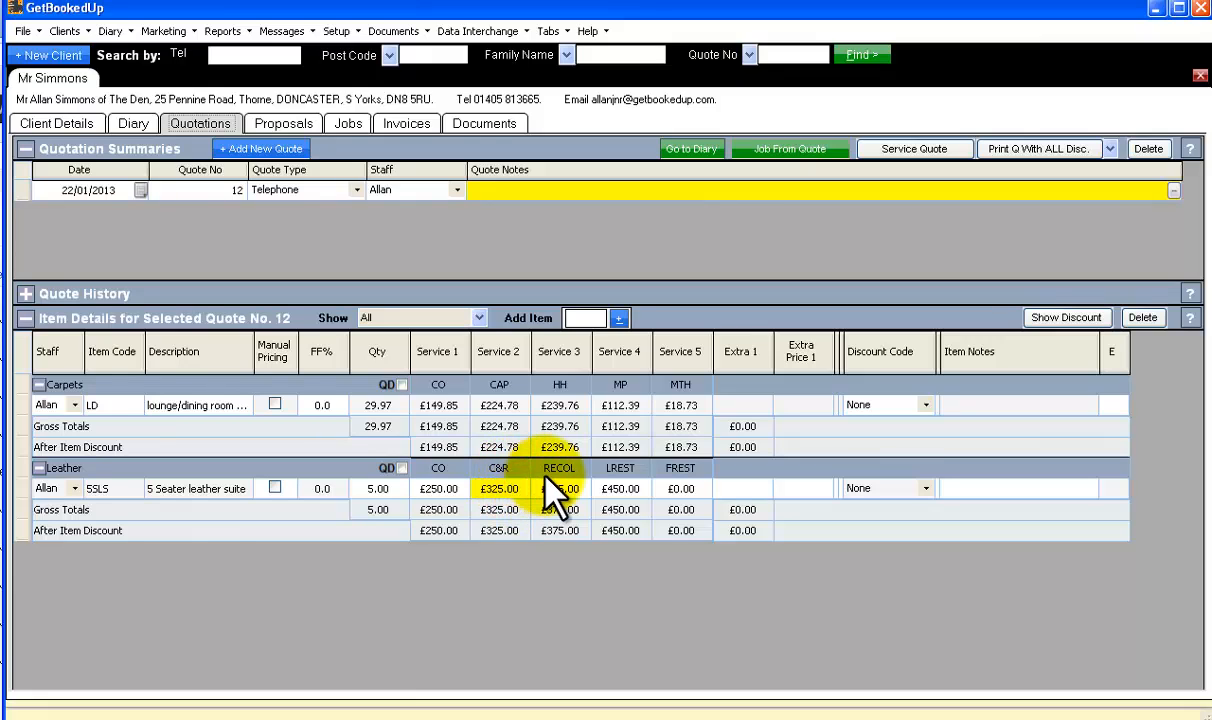
left_click(563, 468)
left_click(559, 489)
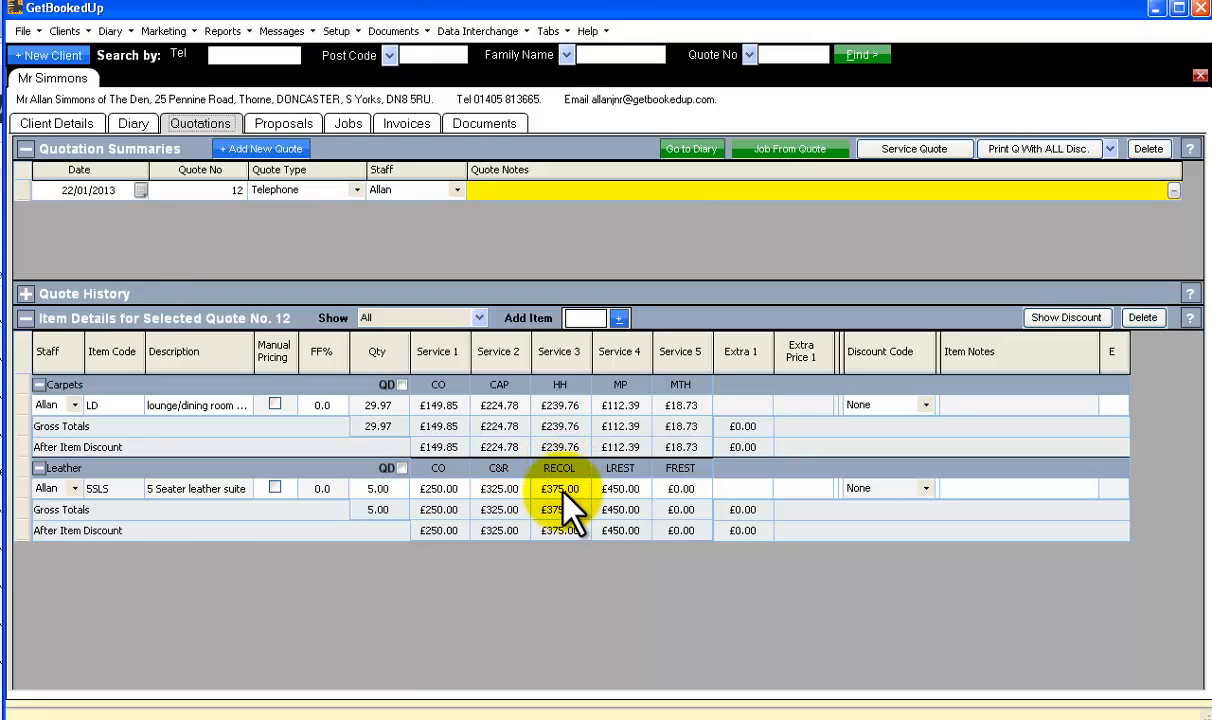
left_click(566, 490)
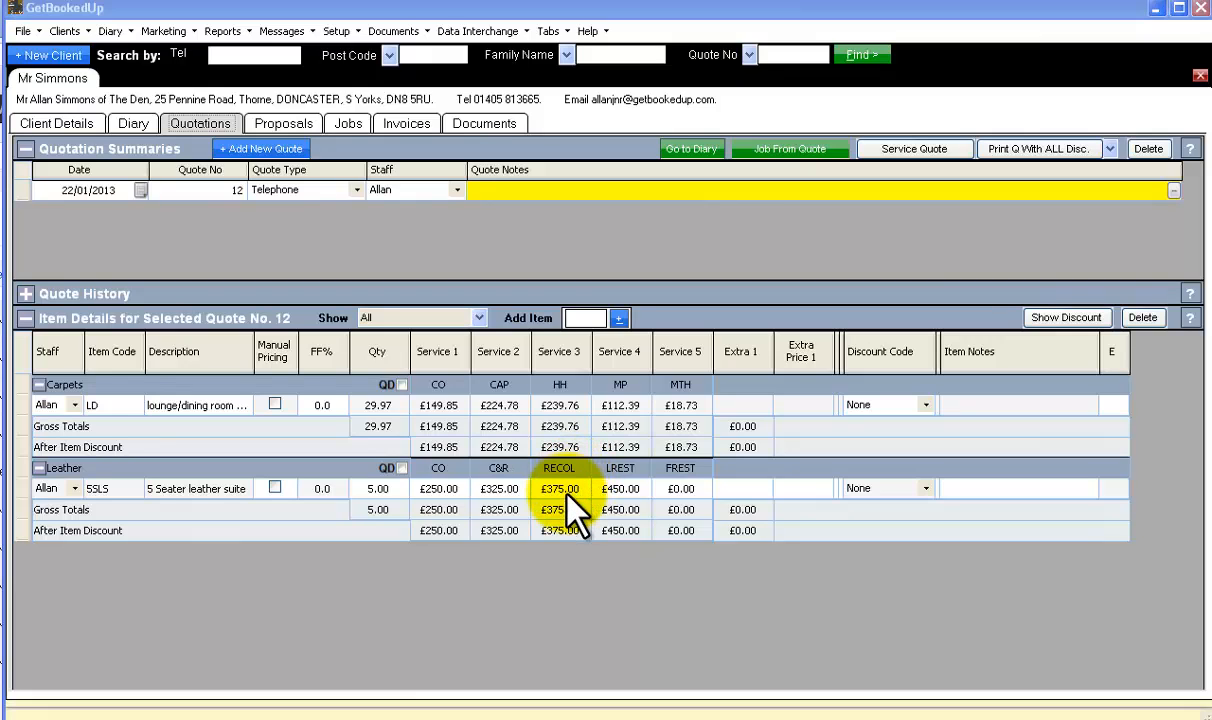
left_click(562, 489)
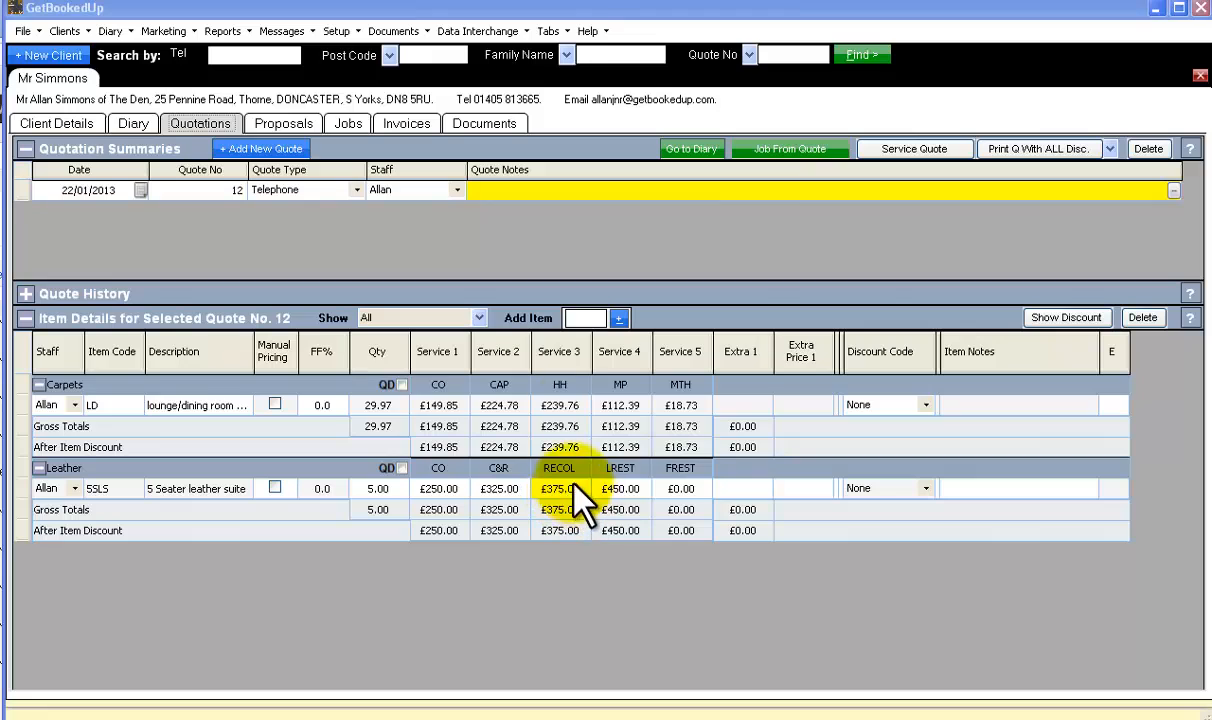
Add a Bedroom carpet item (code B) to the quote from the item code list.
left_click(585, 318)
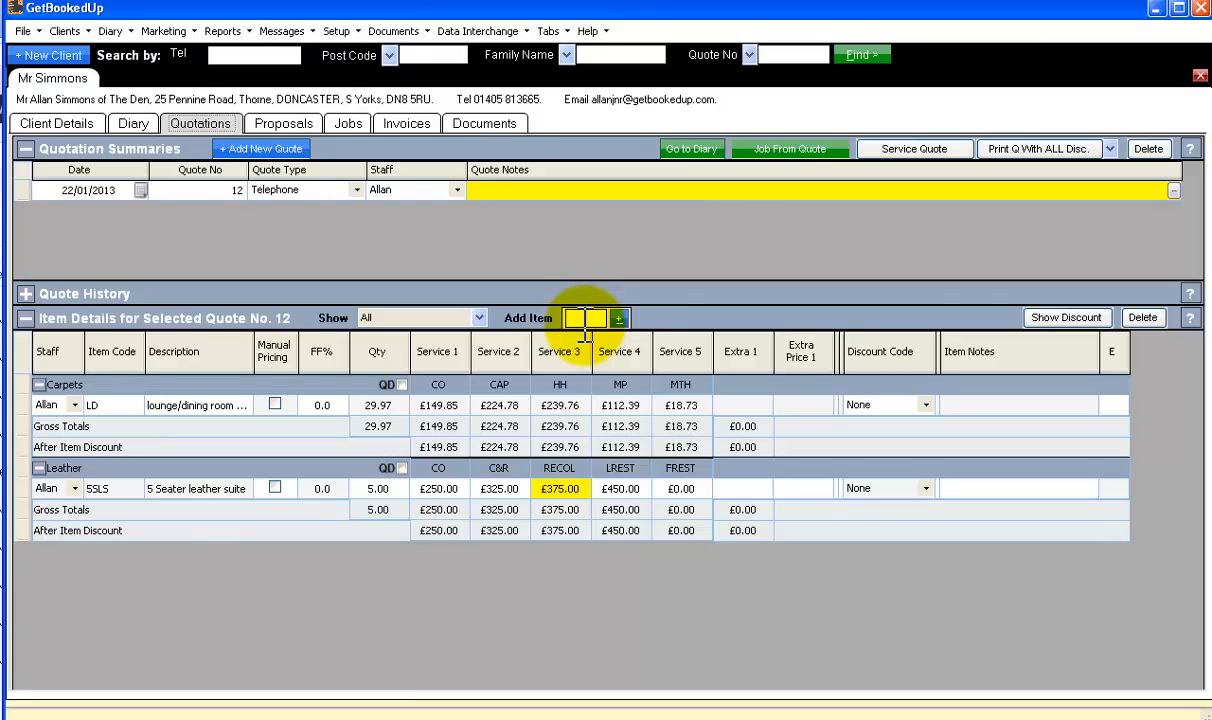
left_click(618, 320)
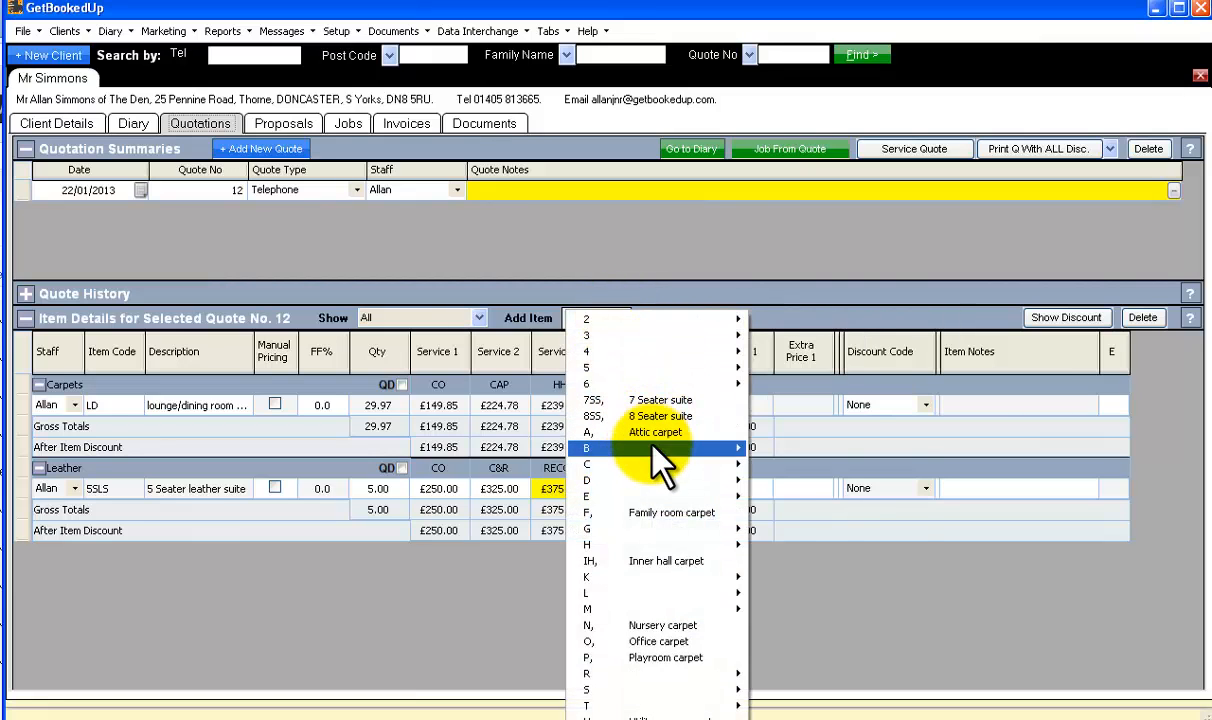
mouse_move(722, 448)
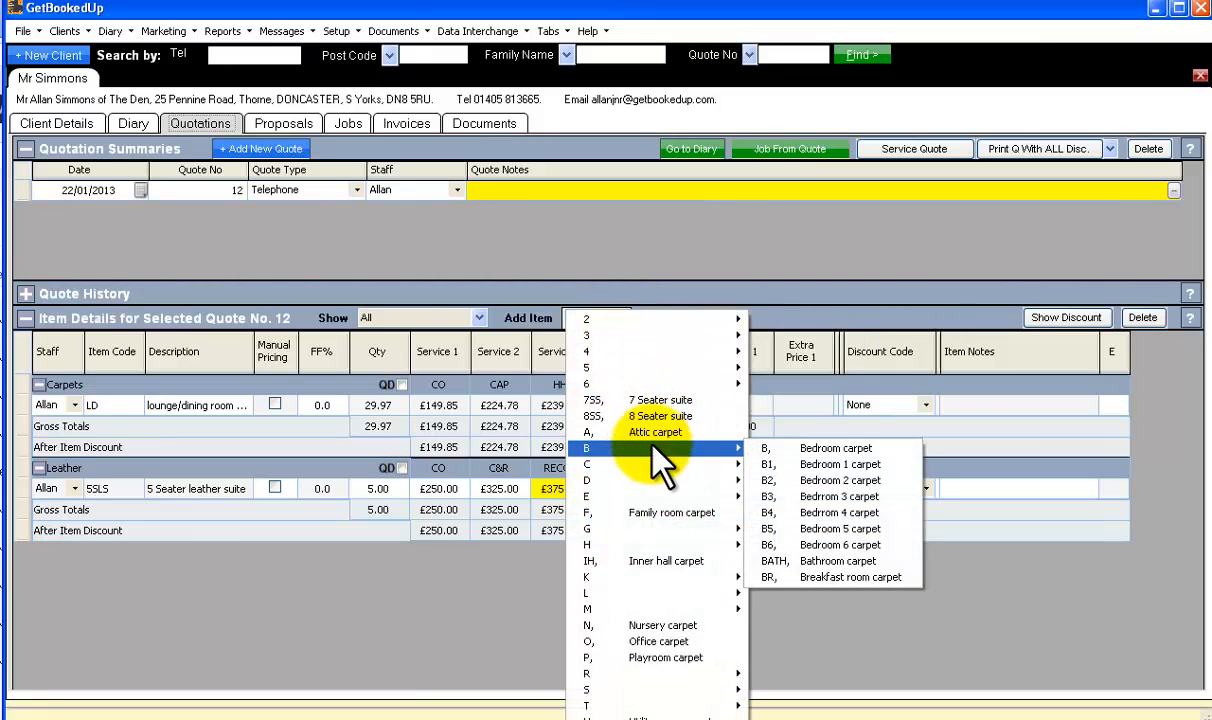
left_click(836, 452)
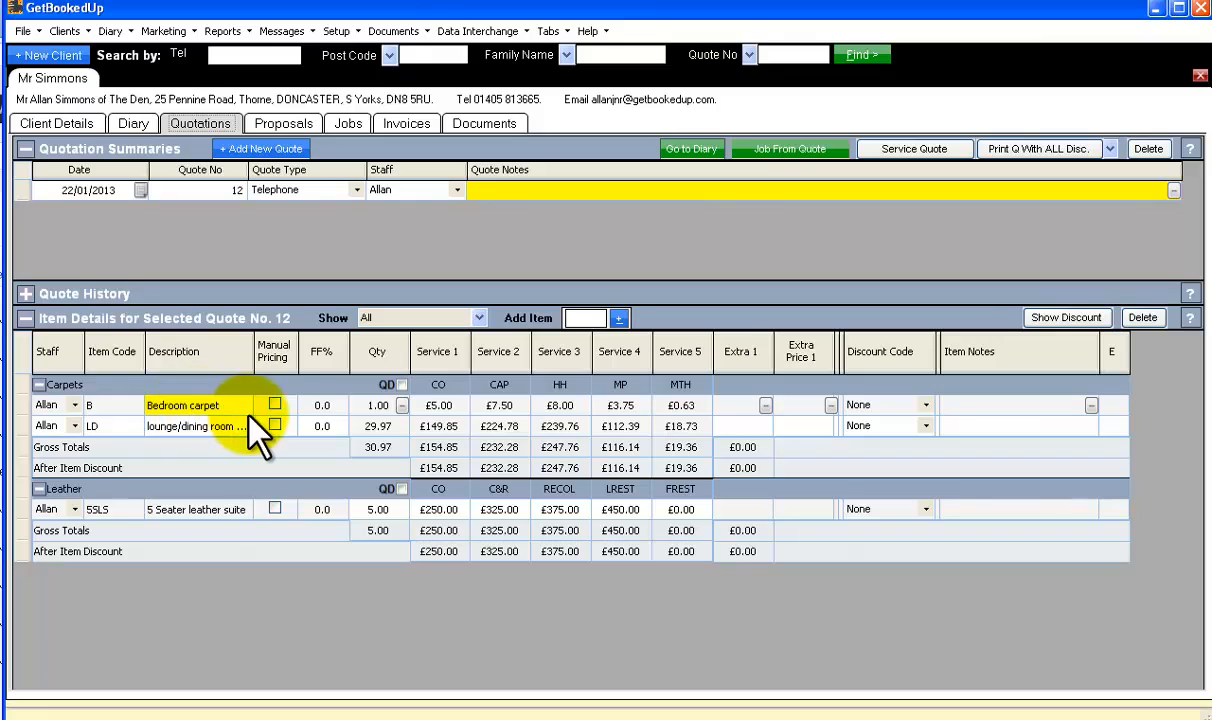
In the bedroom carpet's quantity calculator, switch to feet and enter length 14, width 13 with the note "Room".
left_click(378, 406)
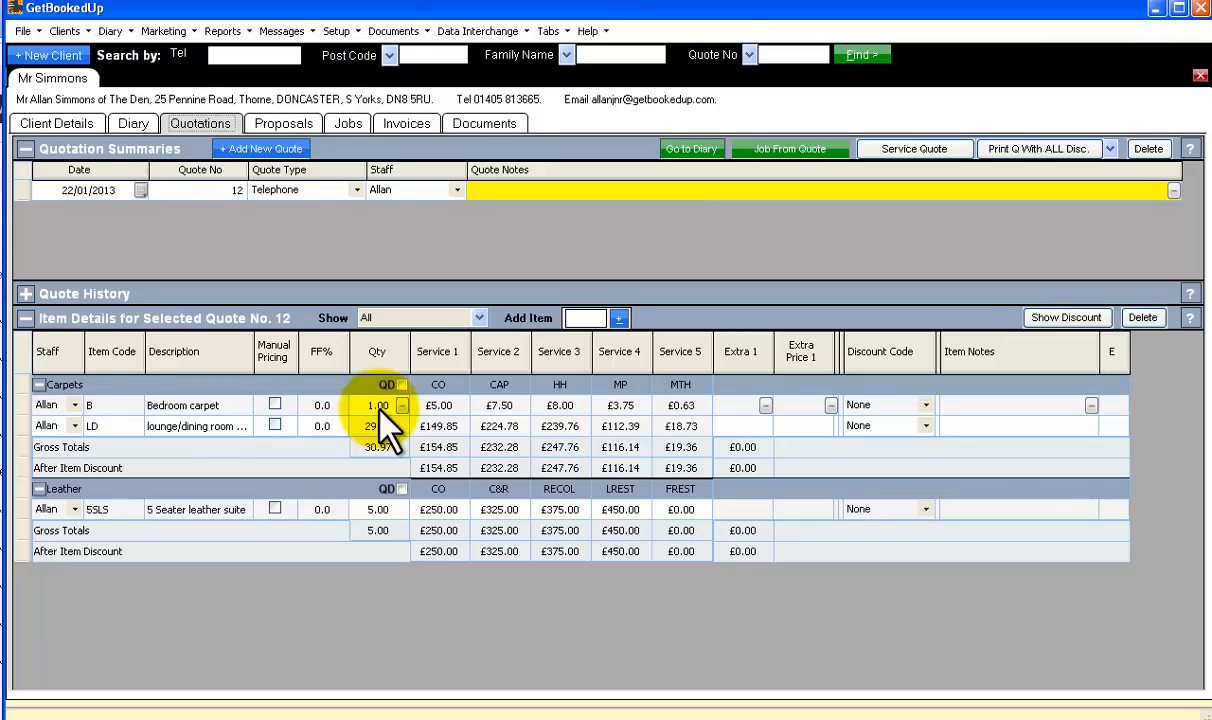
left_click(403, 405)
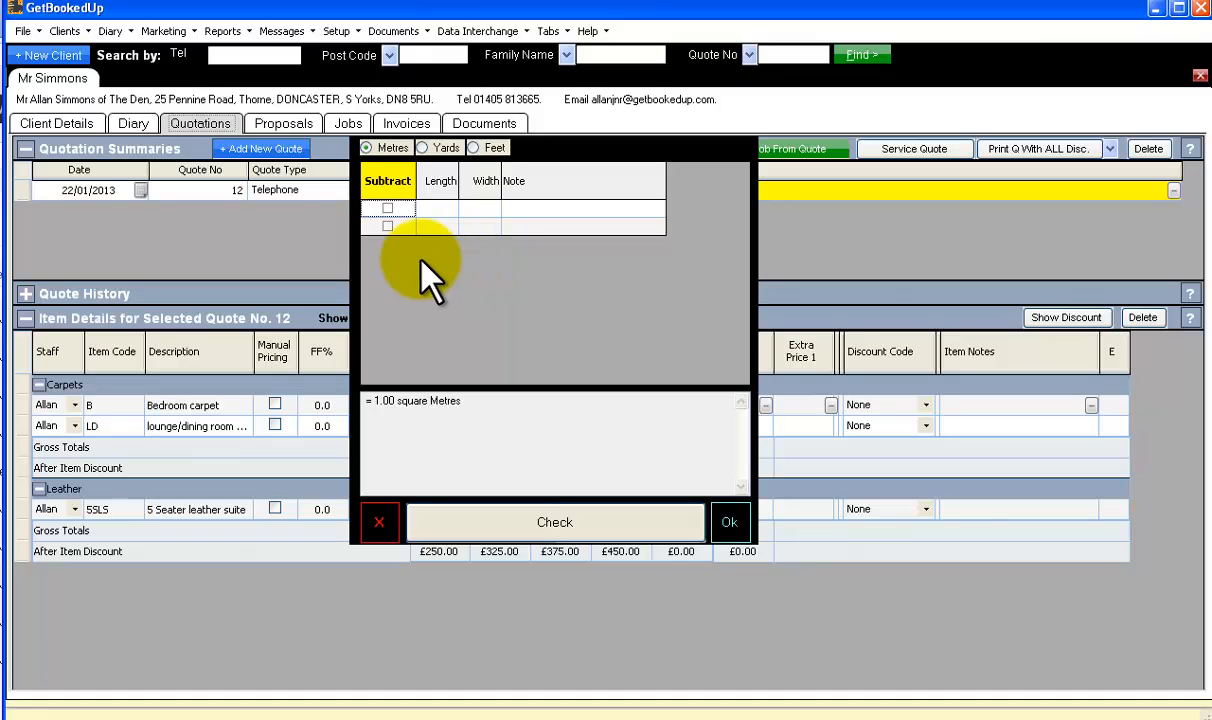
left_click(474, 148)
left_click(439, 210)
type("14")
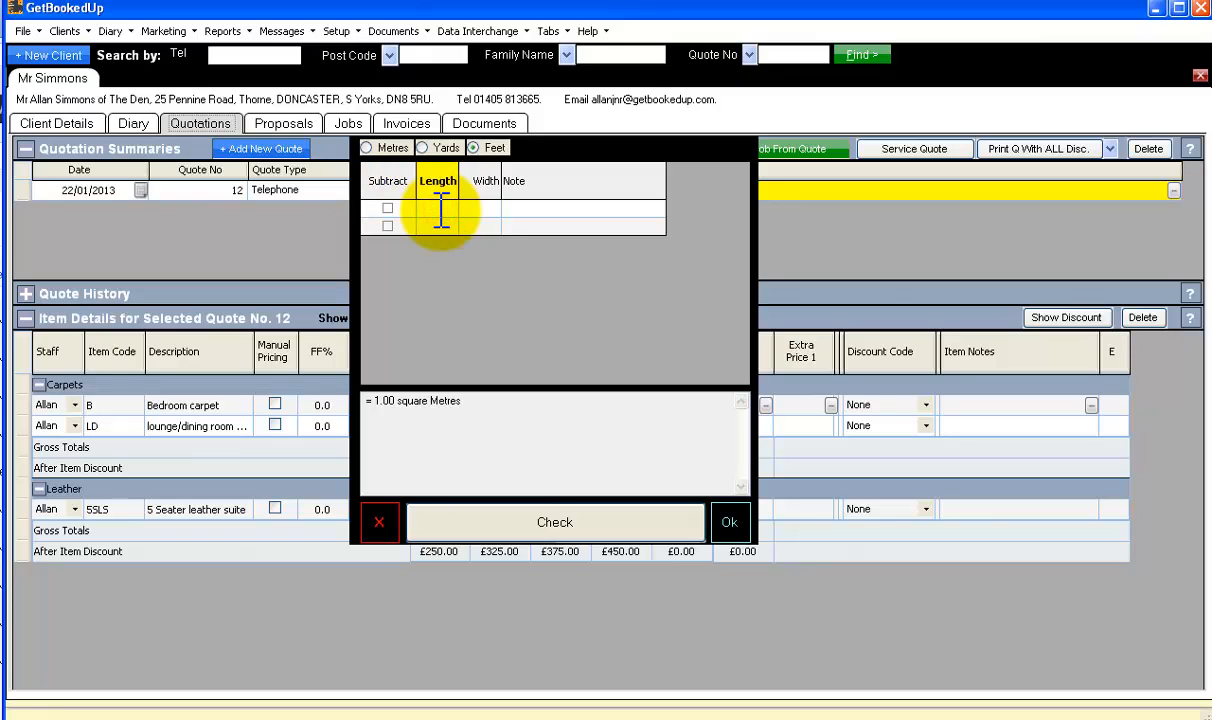
key("Tab")
type("13")
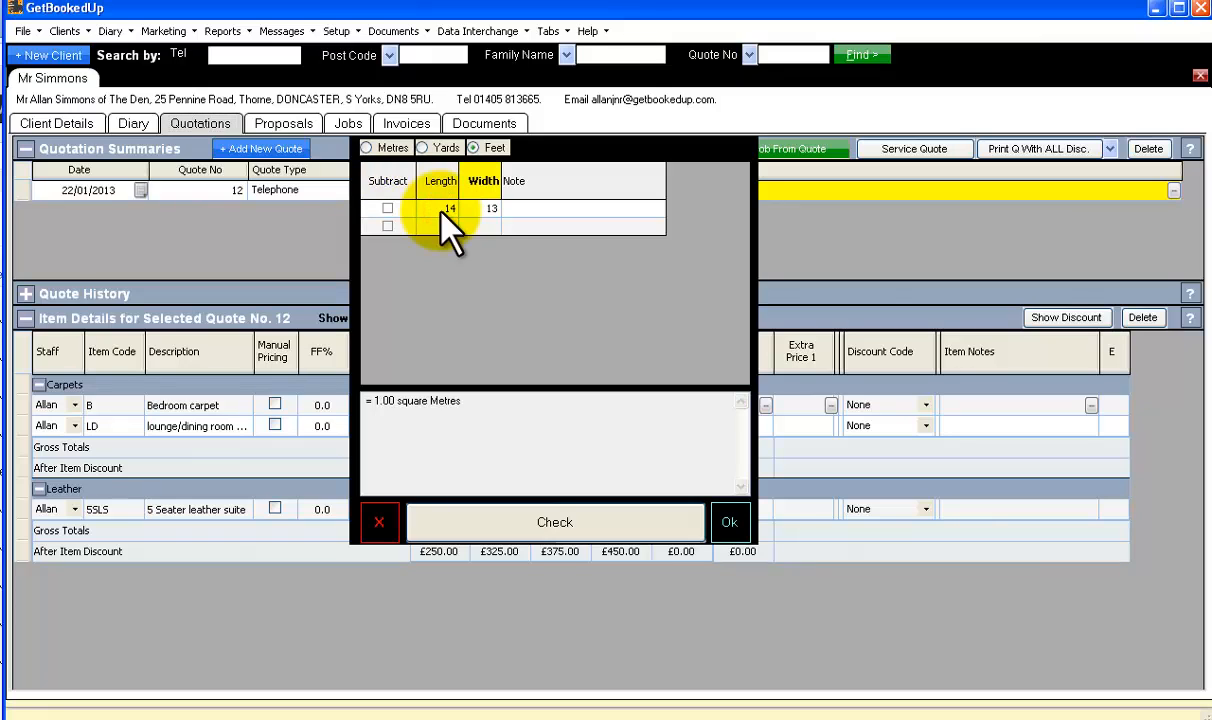
key("Tab")
type("Room")
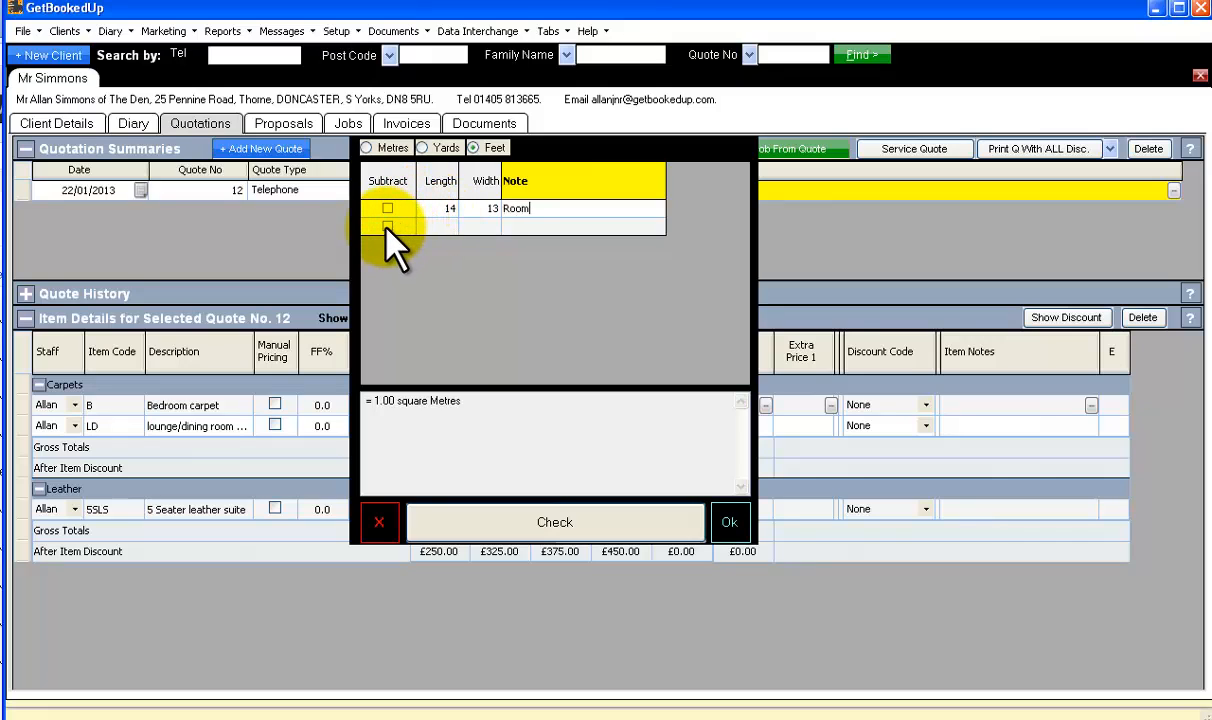
Subtract a 6 by 6 ft area noted "Bed", check the calculation and apply it to the bedroom carpet's quantity.
left_click(387, 226)
left_click(442, 227)
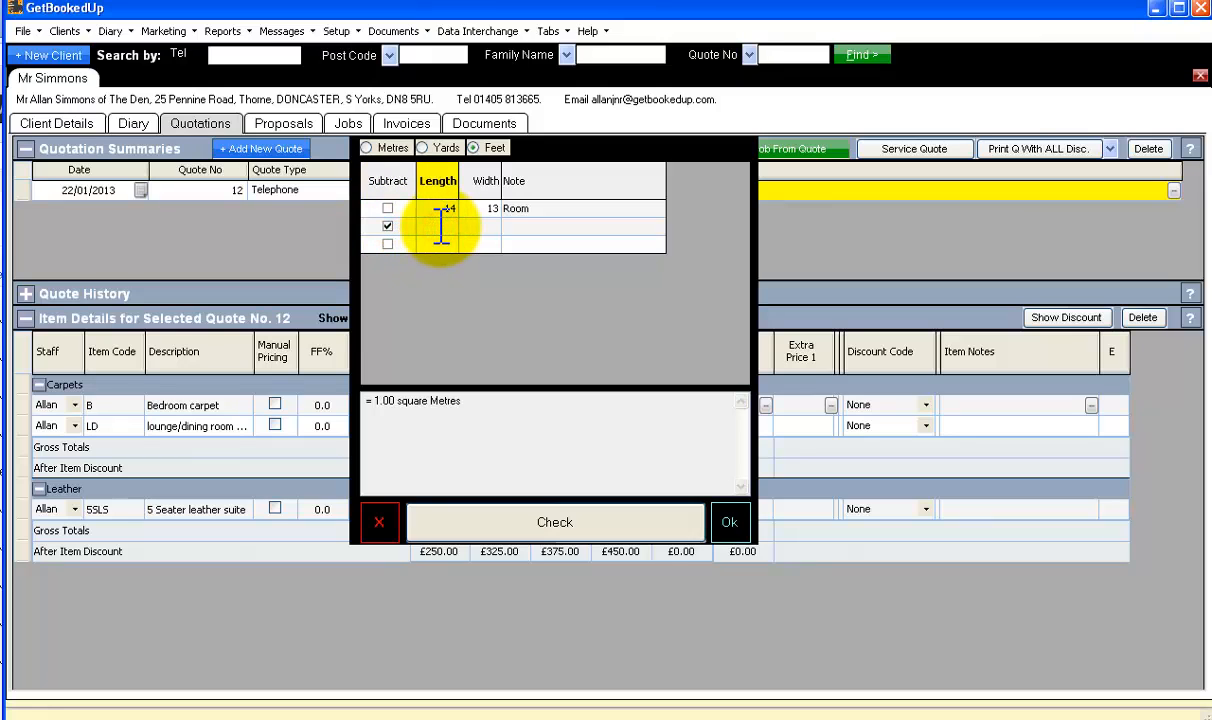
type("6")
left_click(490, 227)
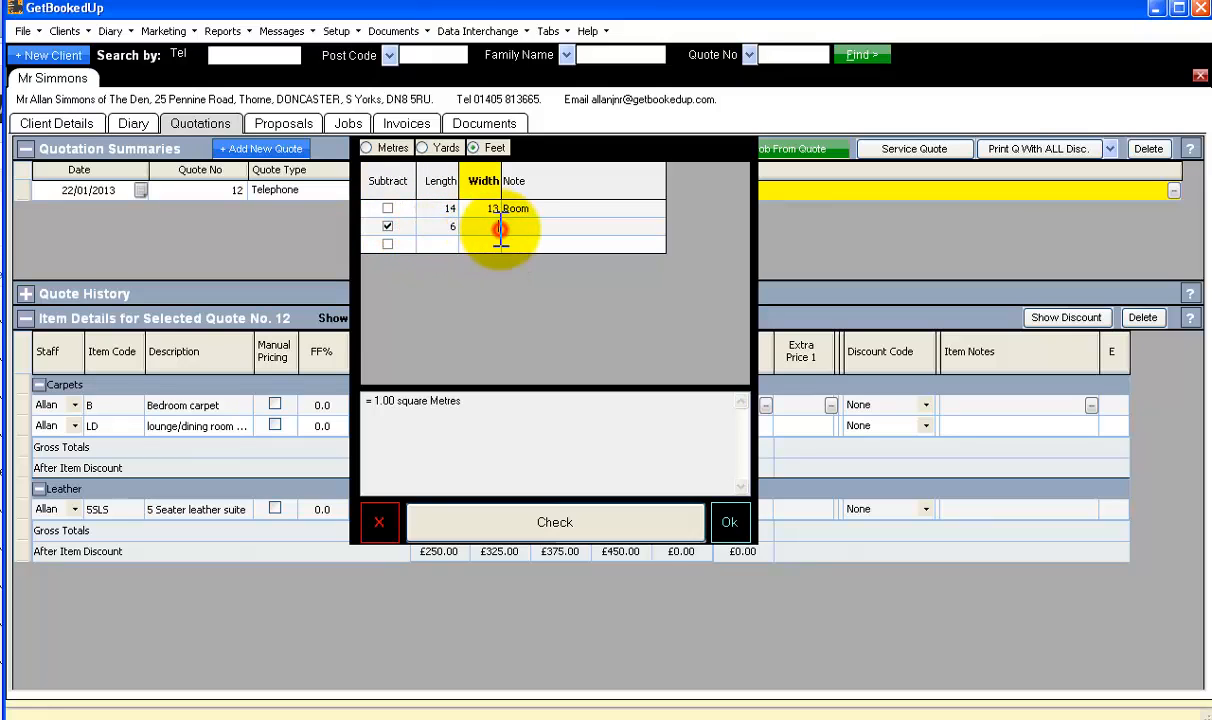
type("6")
left_click(515, 227)
type("Bed")
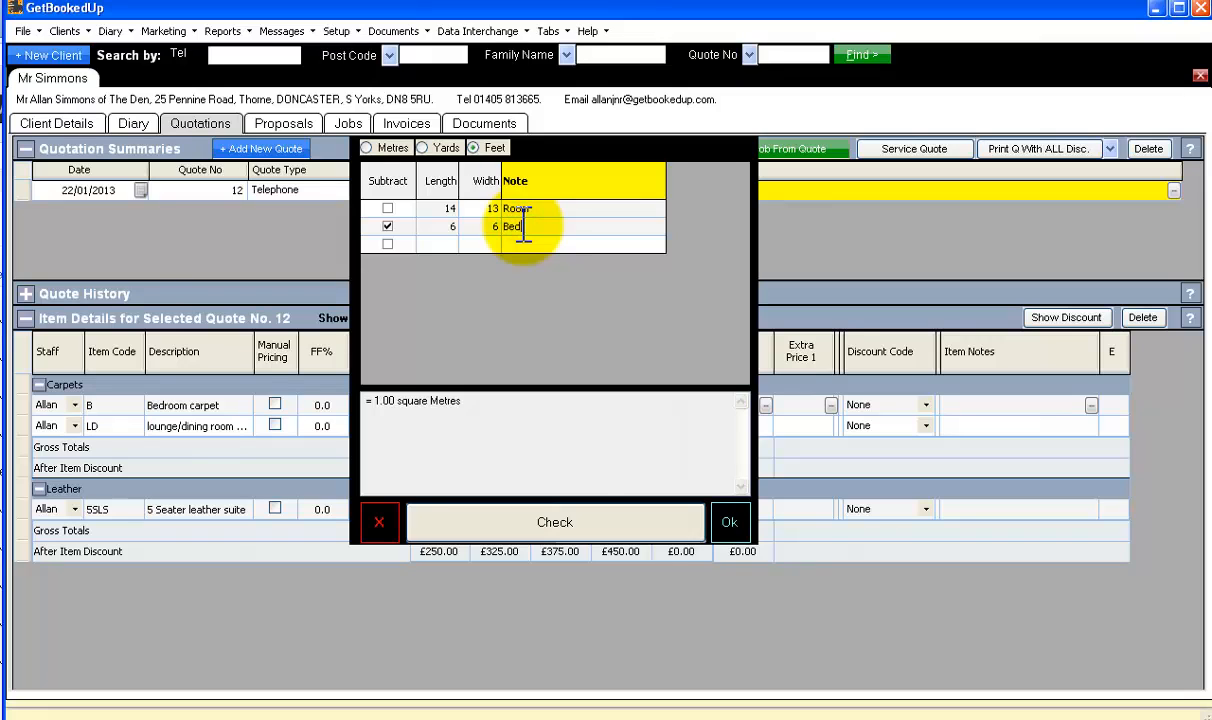
left_click(560, 530)
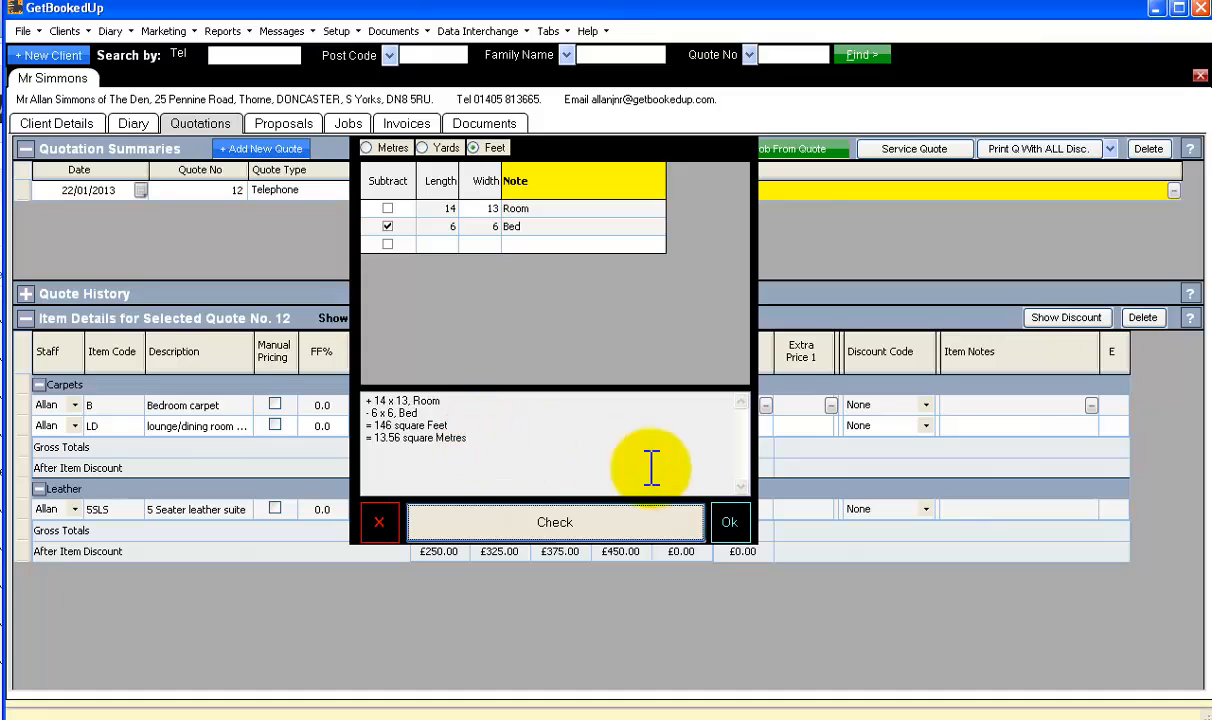
left_click(729, 518)
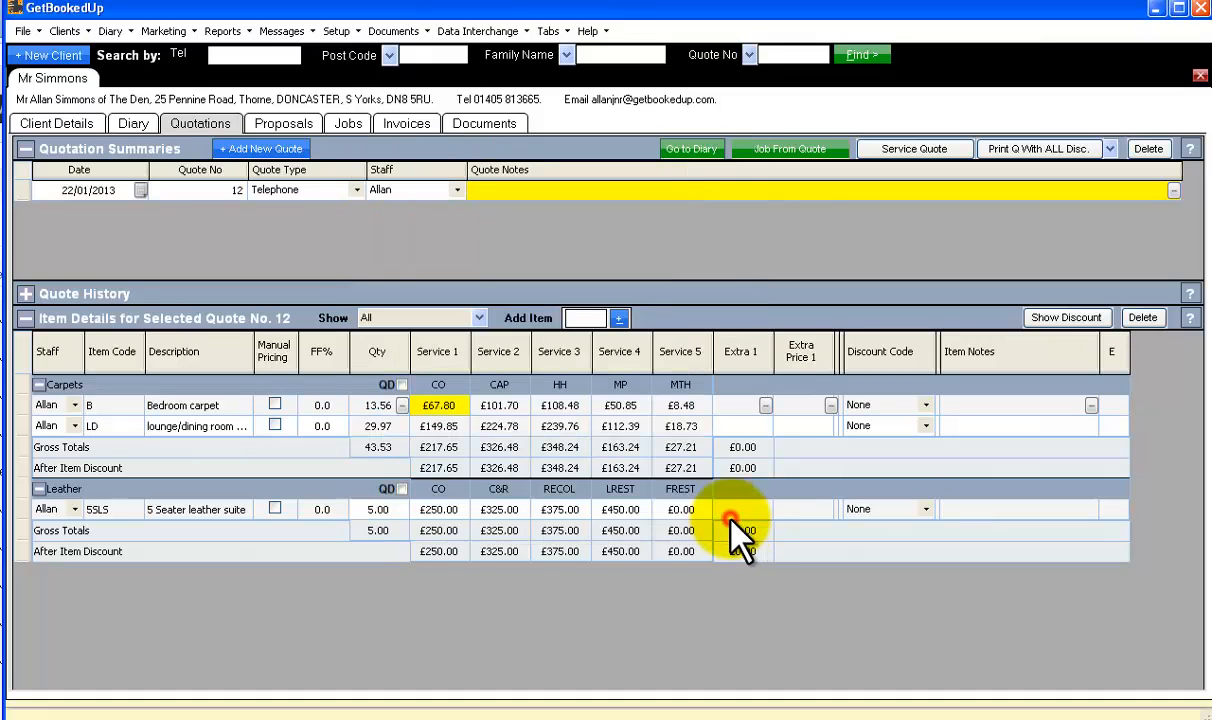
left_click(438, 405)
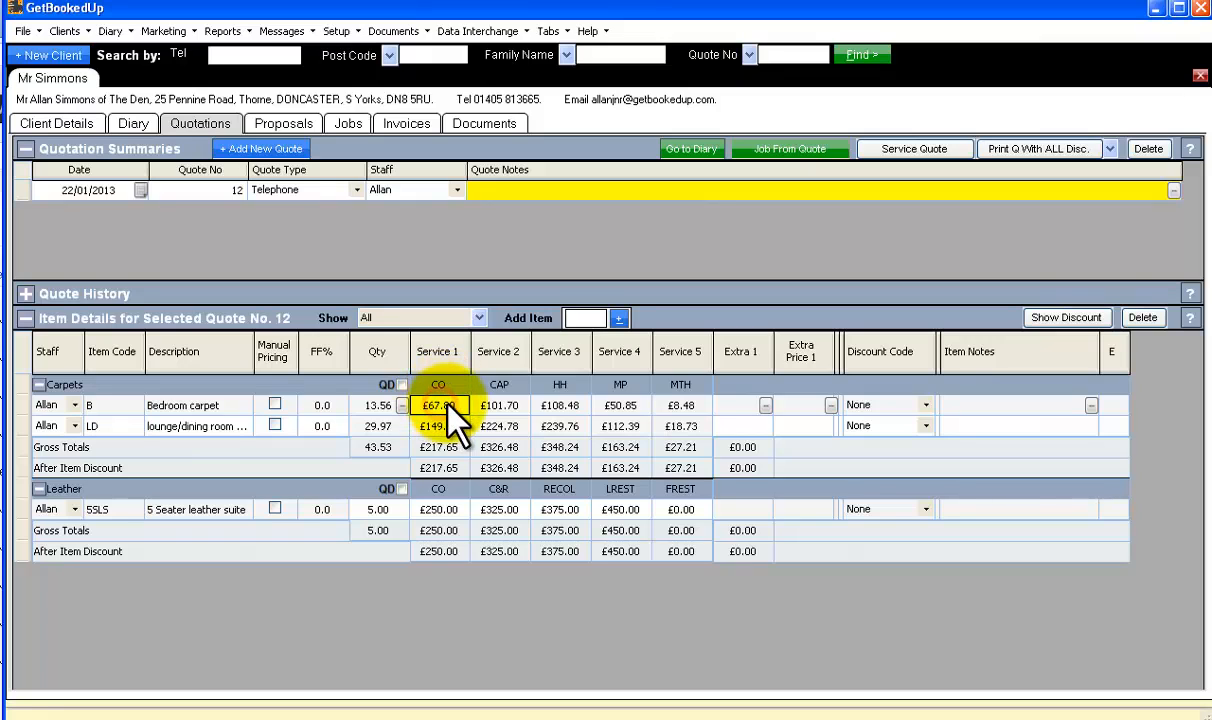
Review the bedroom carpet's prices under the CAP, HH, MP and MTH services.
left_click(499, 405)
left_click(561, 402)
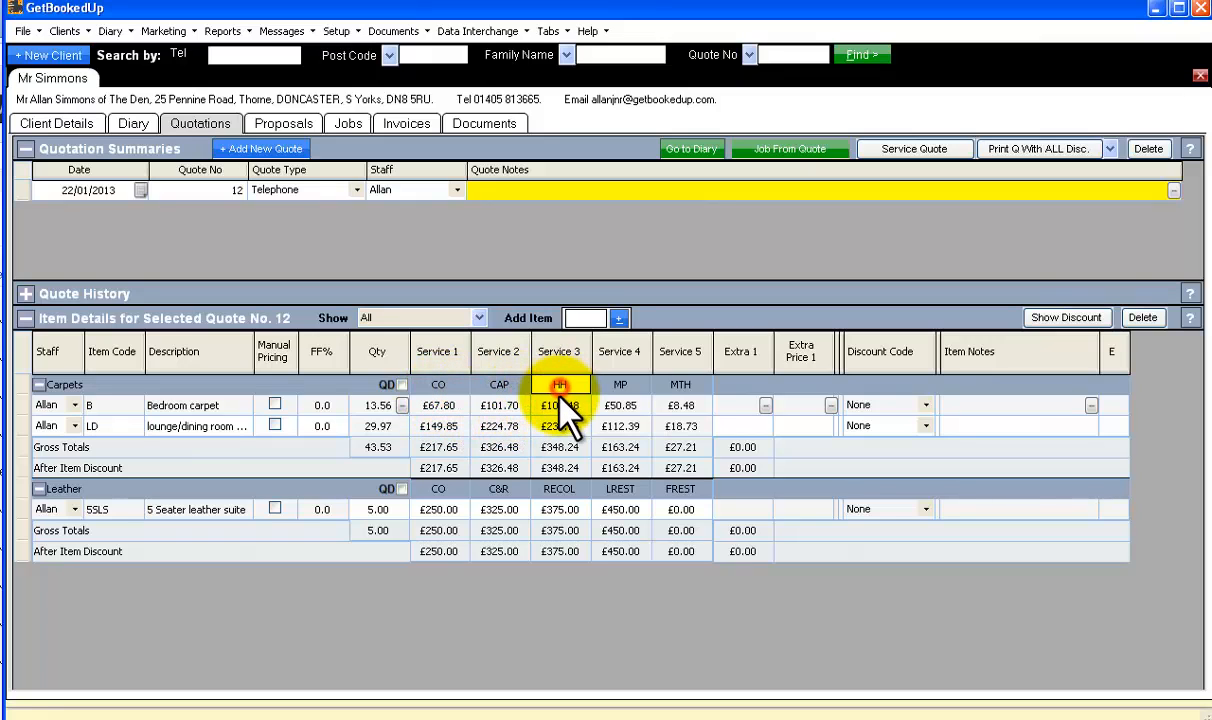
left_click(620, 402)
left_click(676, 405)
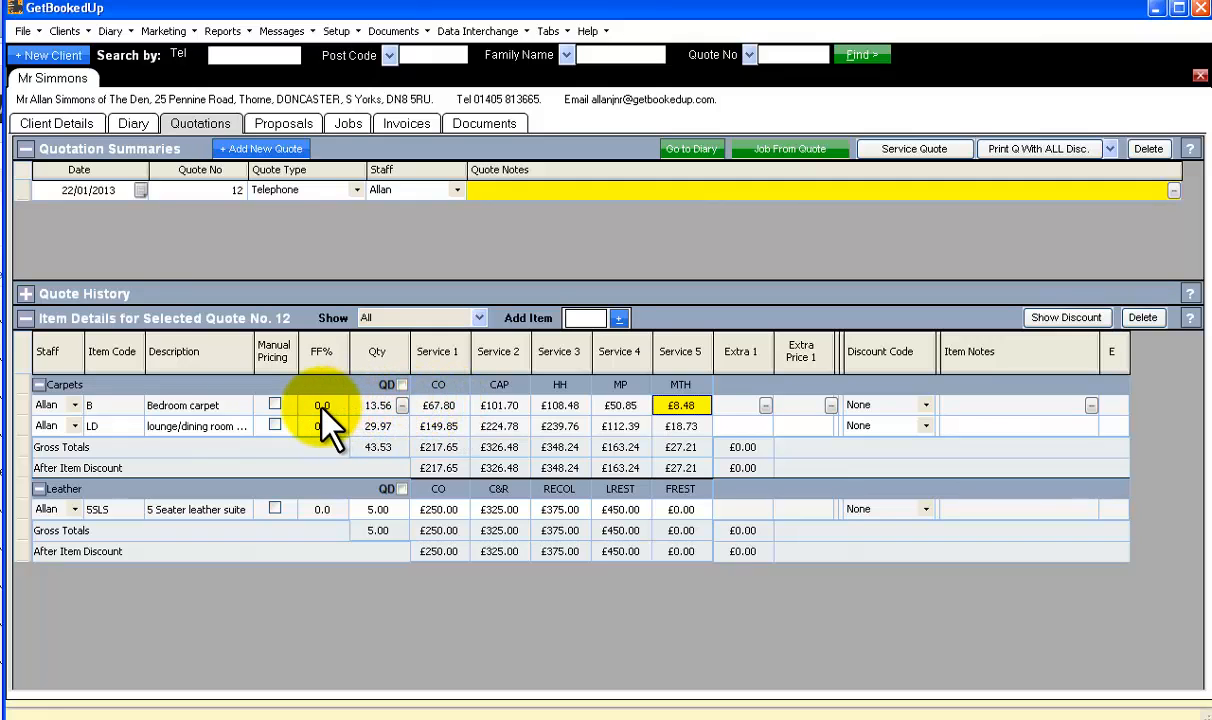
Enable manual pricing for the bedroom carpet and set its CO price to £68.00.
left_click(276, 405)
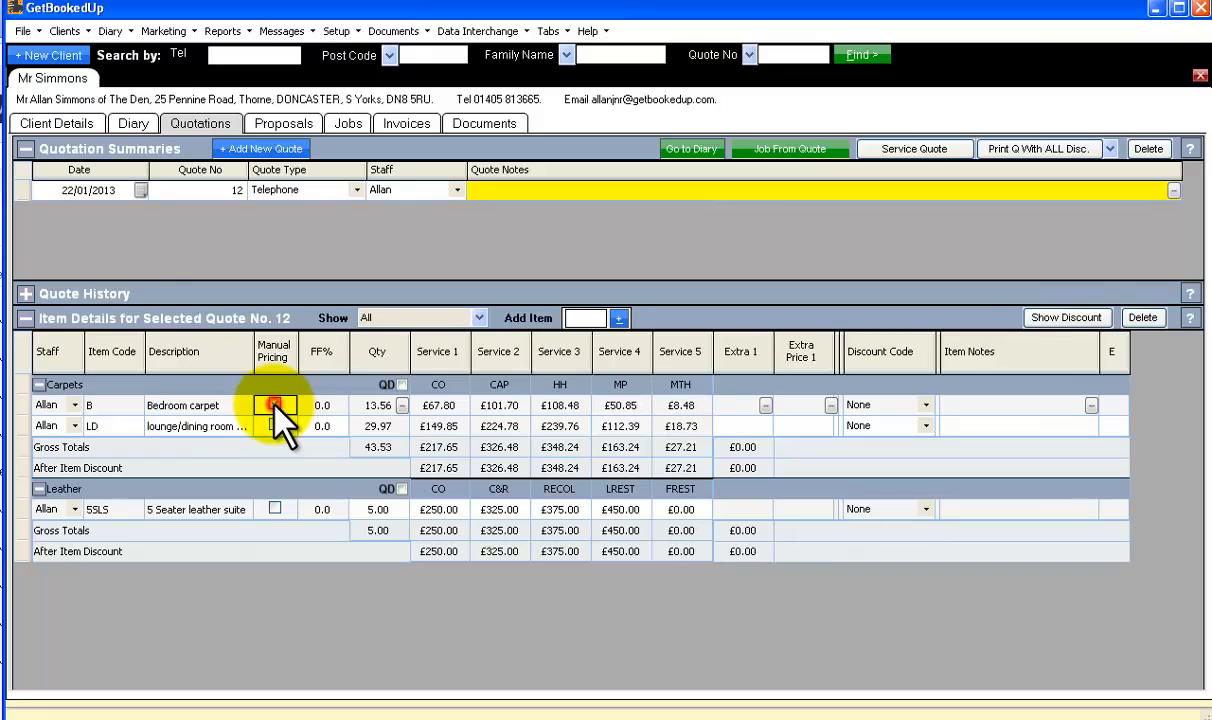
left_click(433, 405)
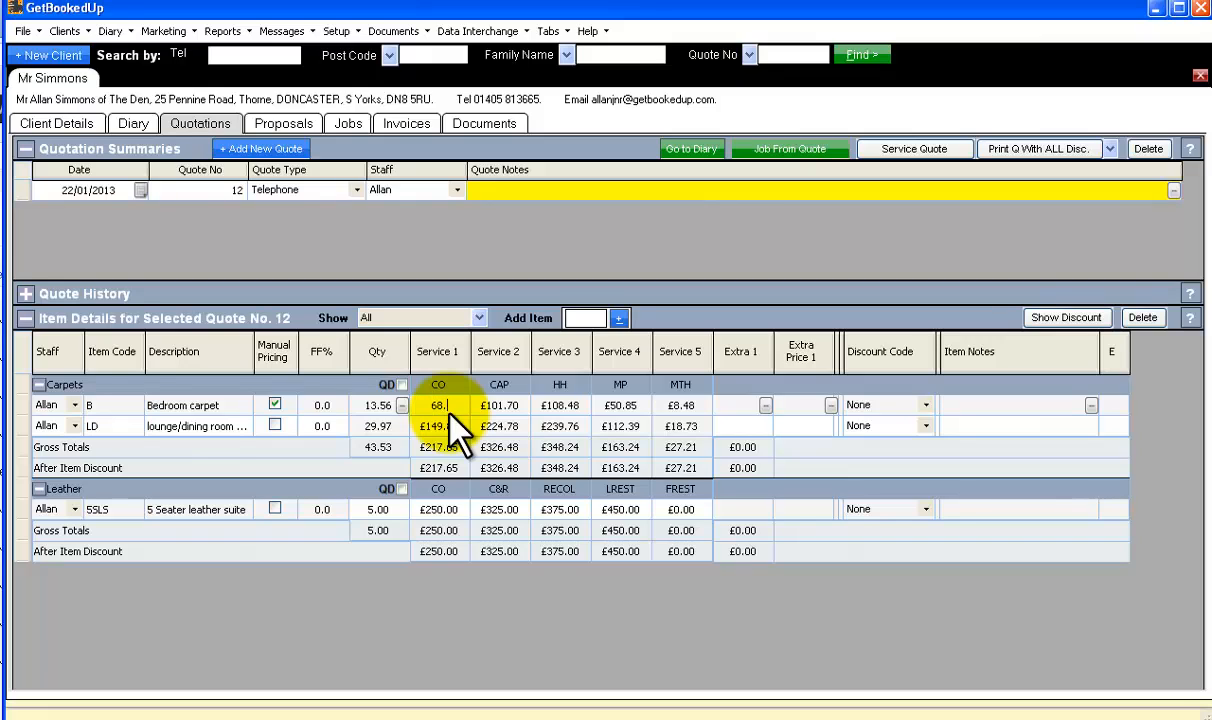
key("Tab")
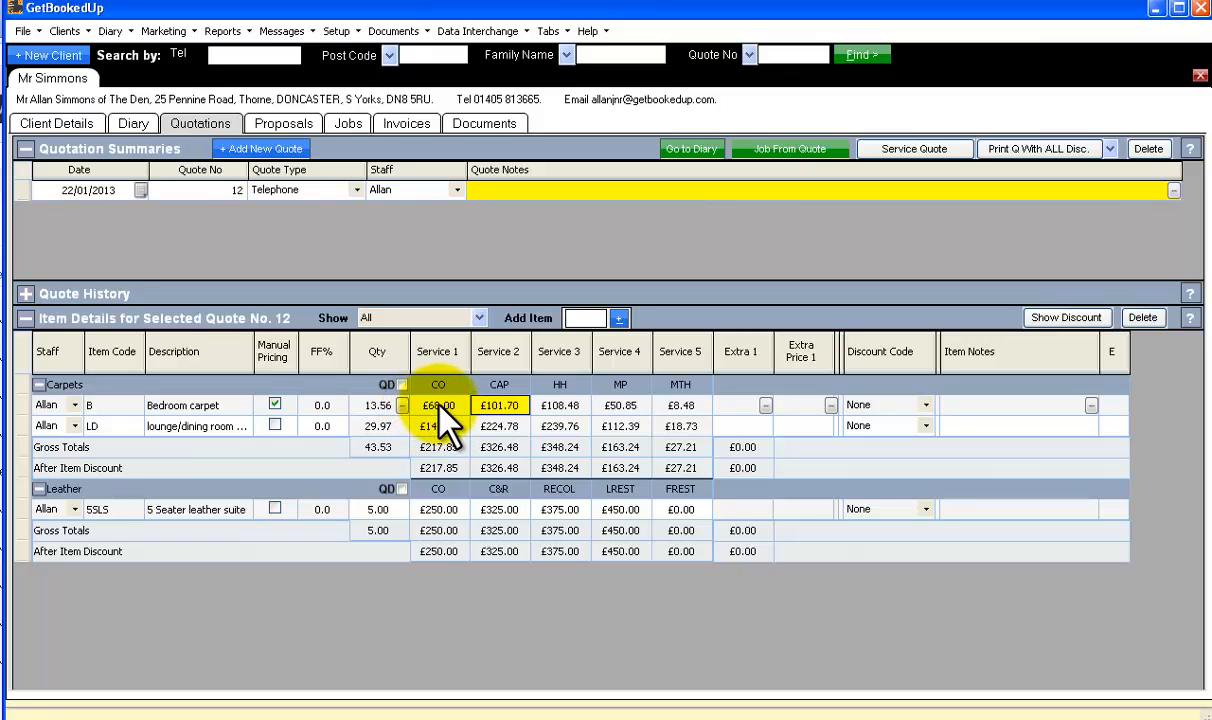
Check the discount code choices for the bedroom carpet, leaving the code at None.
left_click(925, 406)
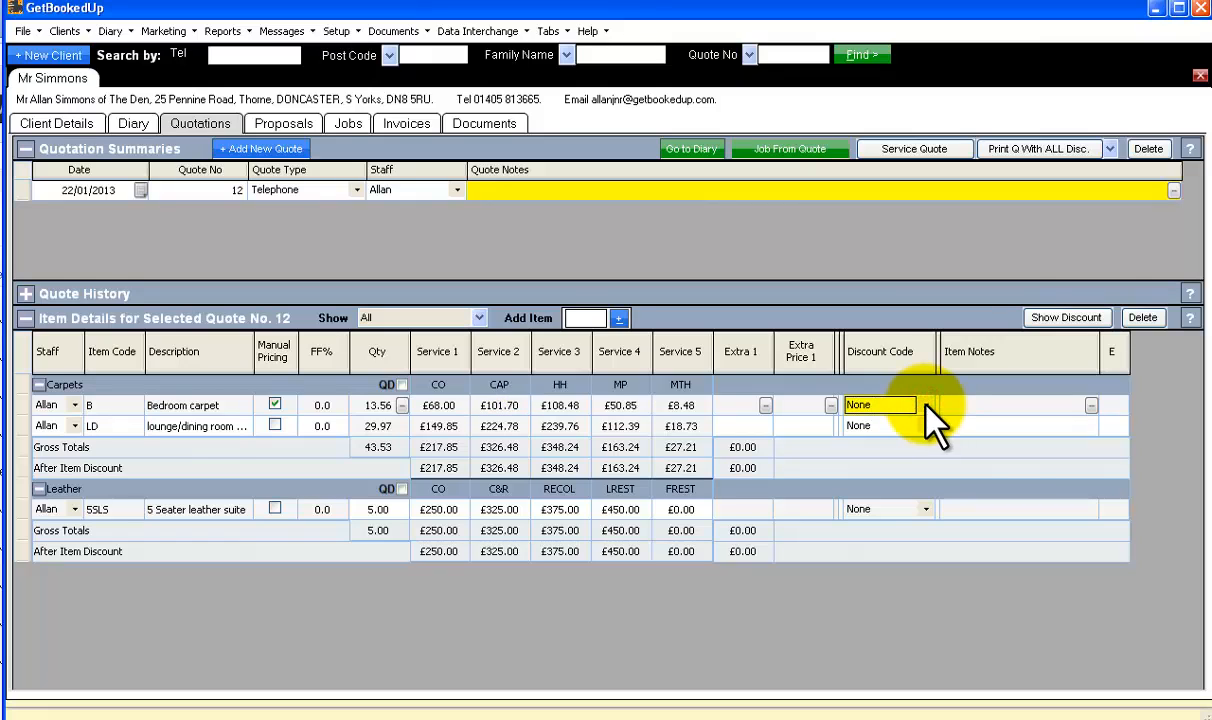
left_click(925, 405)
left_click(925, 405)
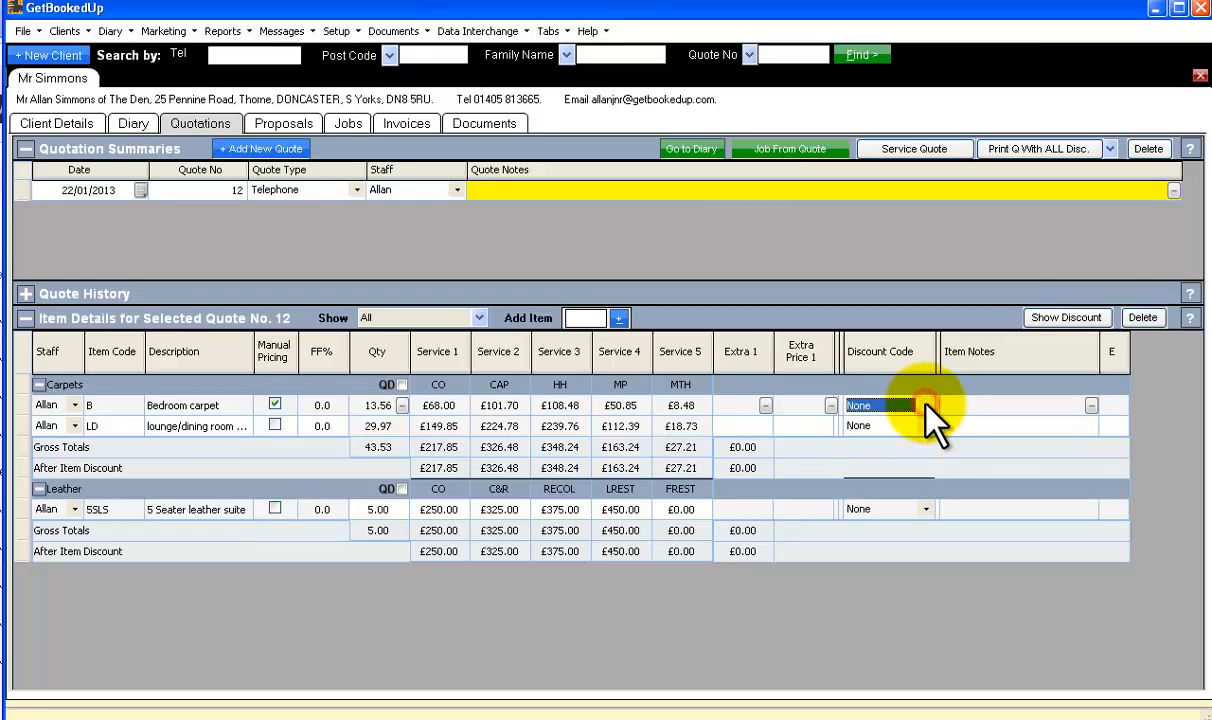
Add the item note "Weak Seam in doorway." to the bedroom carpet.
left_click(1008, 405)
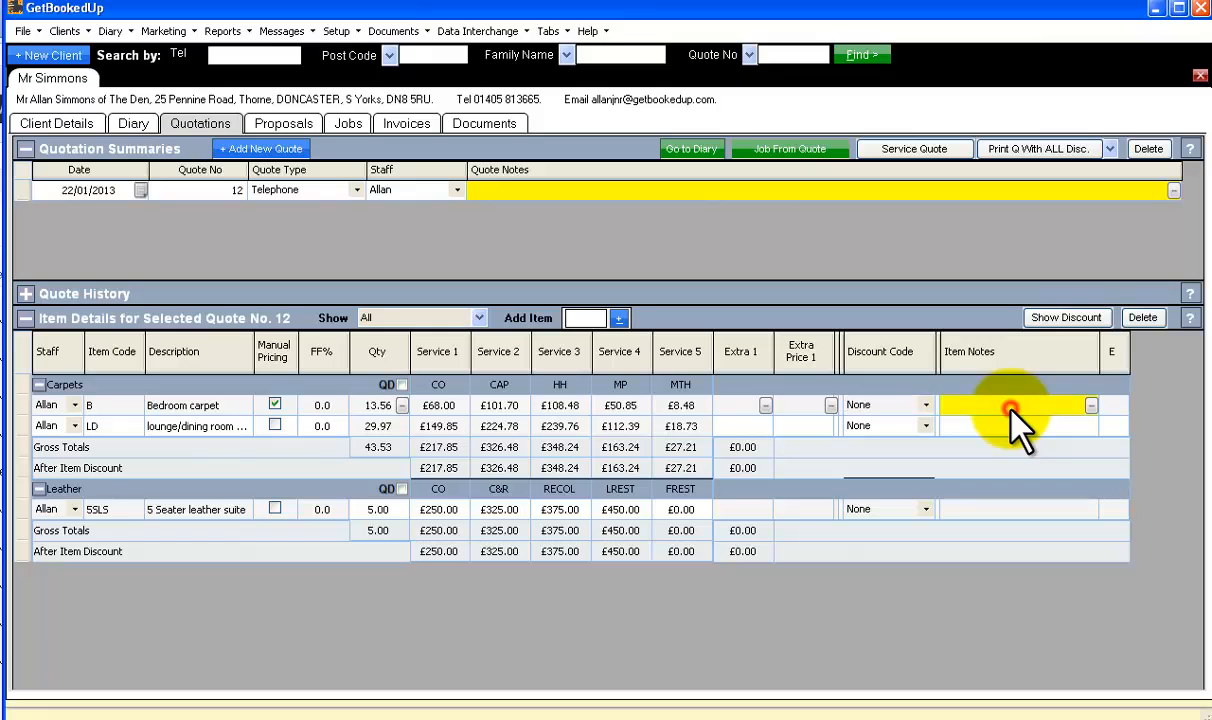
left_click(1091, 405)
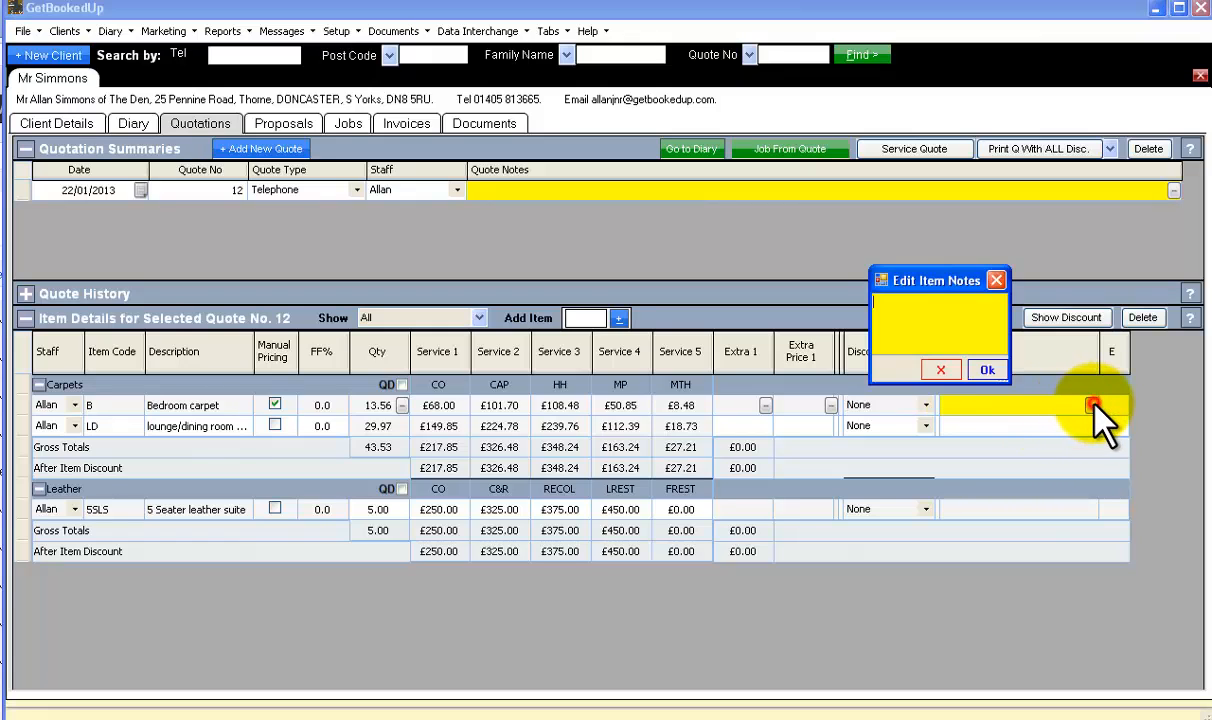
left_click(942, 335)
type("Weak S")
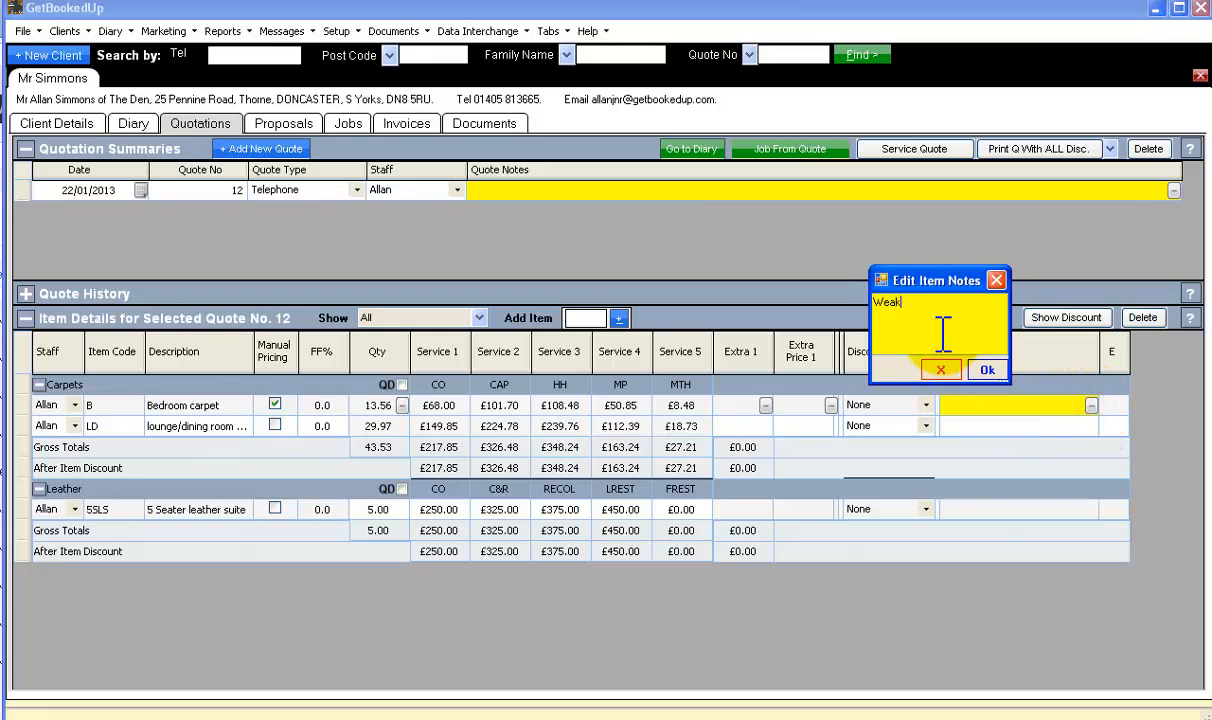
type("eam in doorway.")
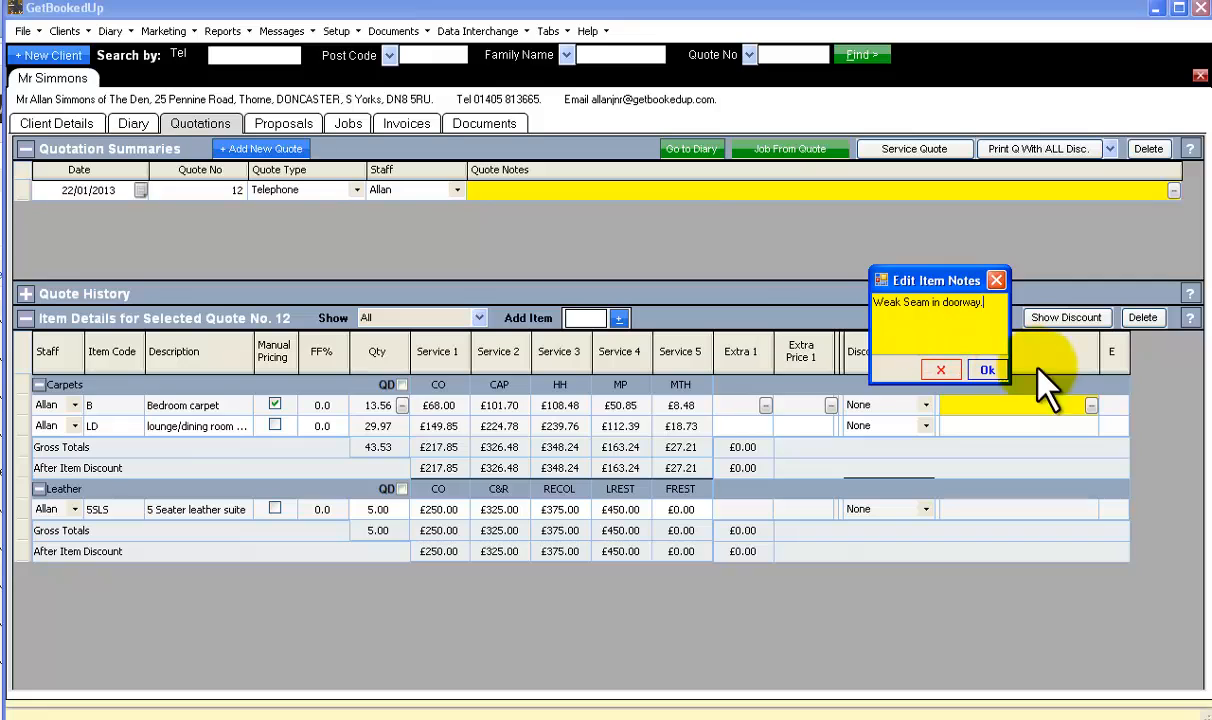
left_click(987, 370)
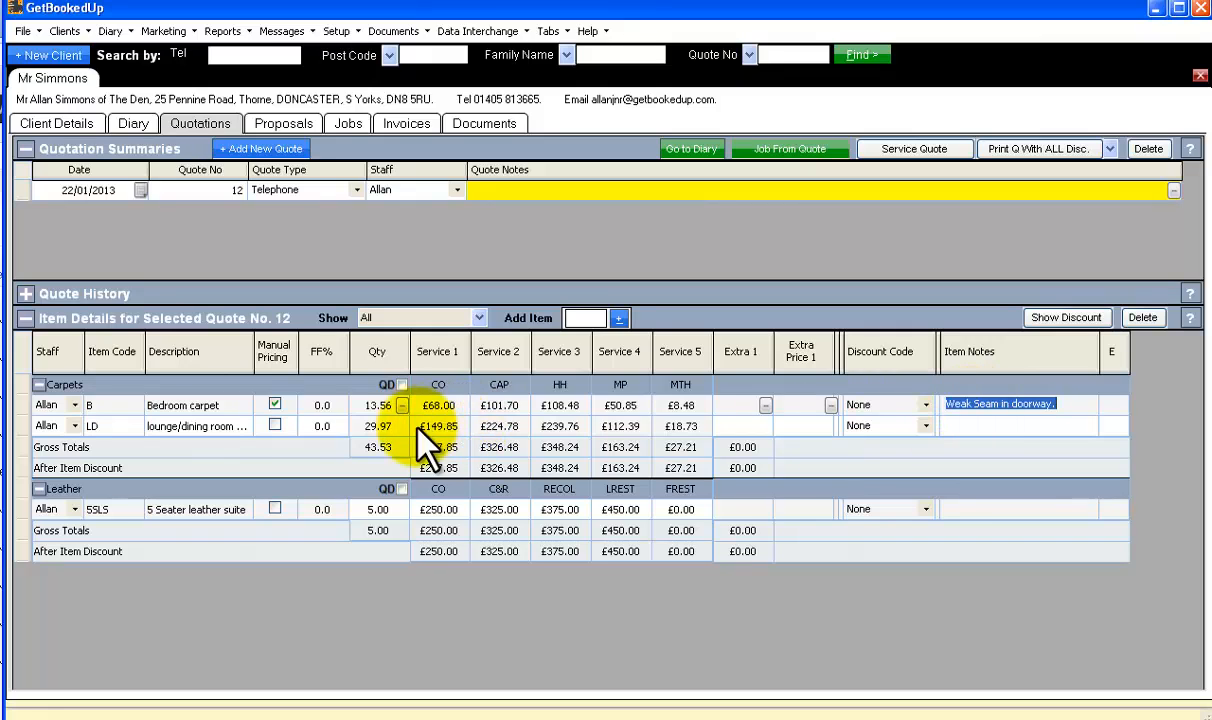
Set the FF% of the lounge/dining room carpet (code LD) to 20.
left_click(20, 425)
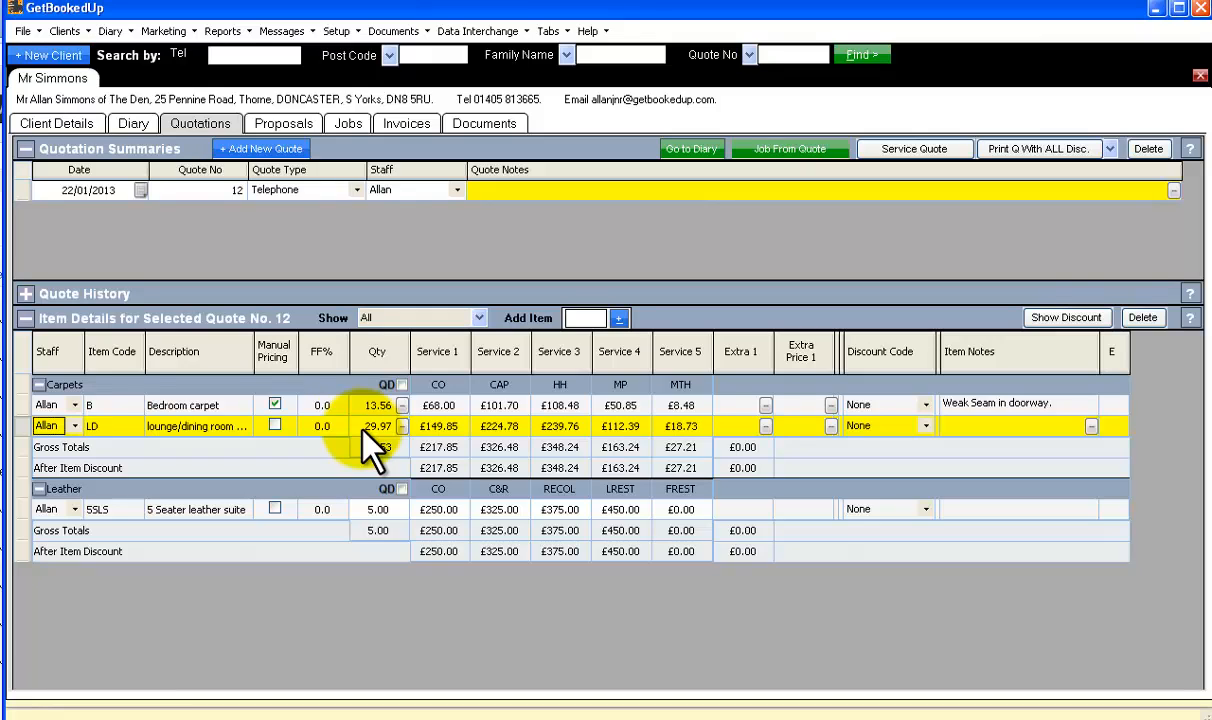
left_click(321, 426)
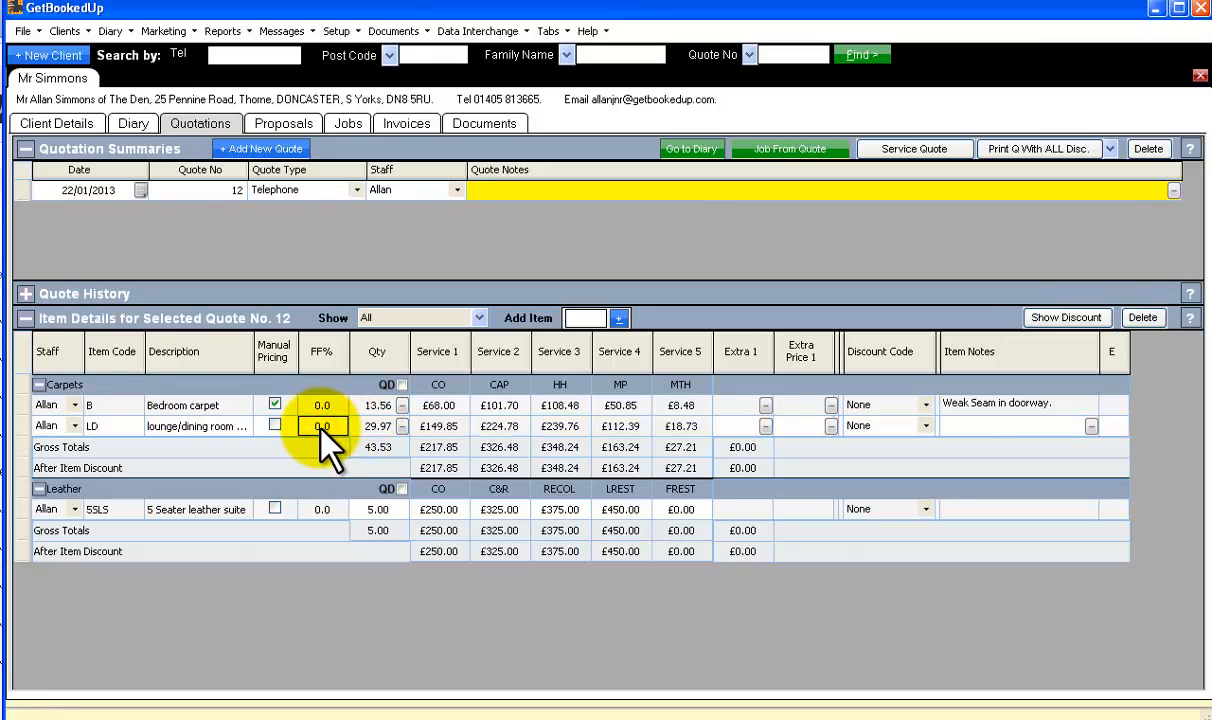
type("20")
key("Tab")
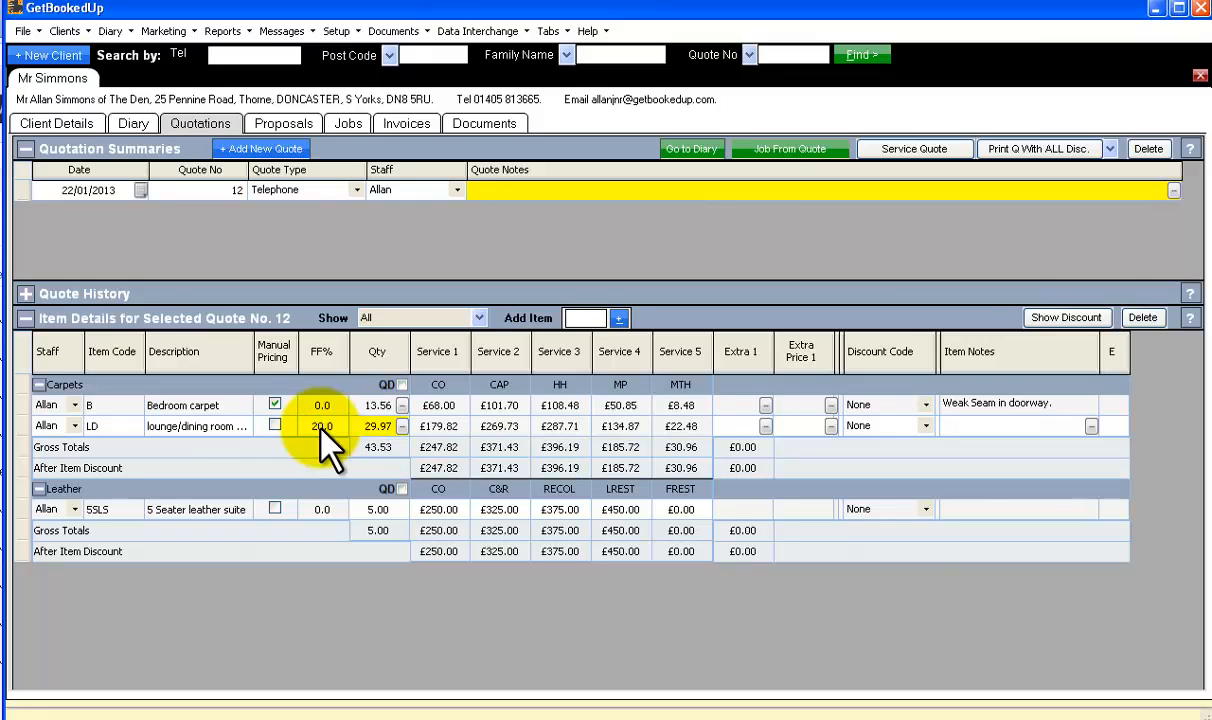
Review the lounge/dining room carpet's prices under all five services and its FF% value.
left_click(451, 428)
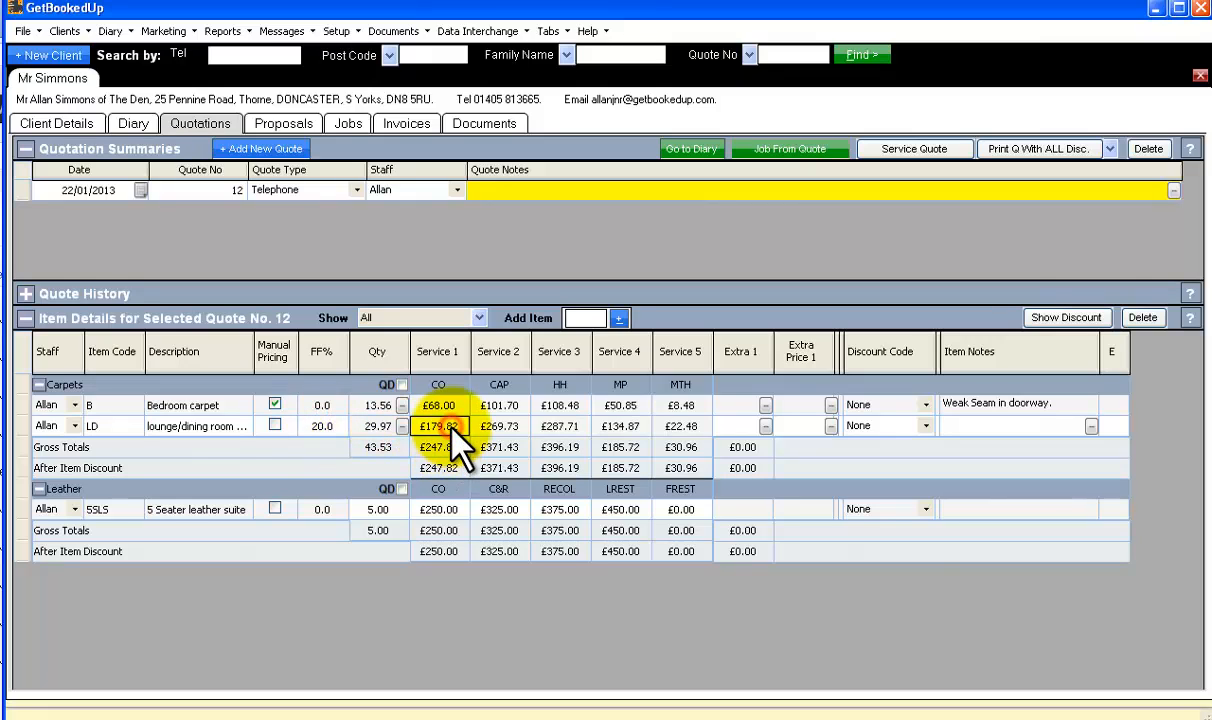
left_click(498, 427)
left_click(555, 426)
left_click(620, 426)
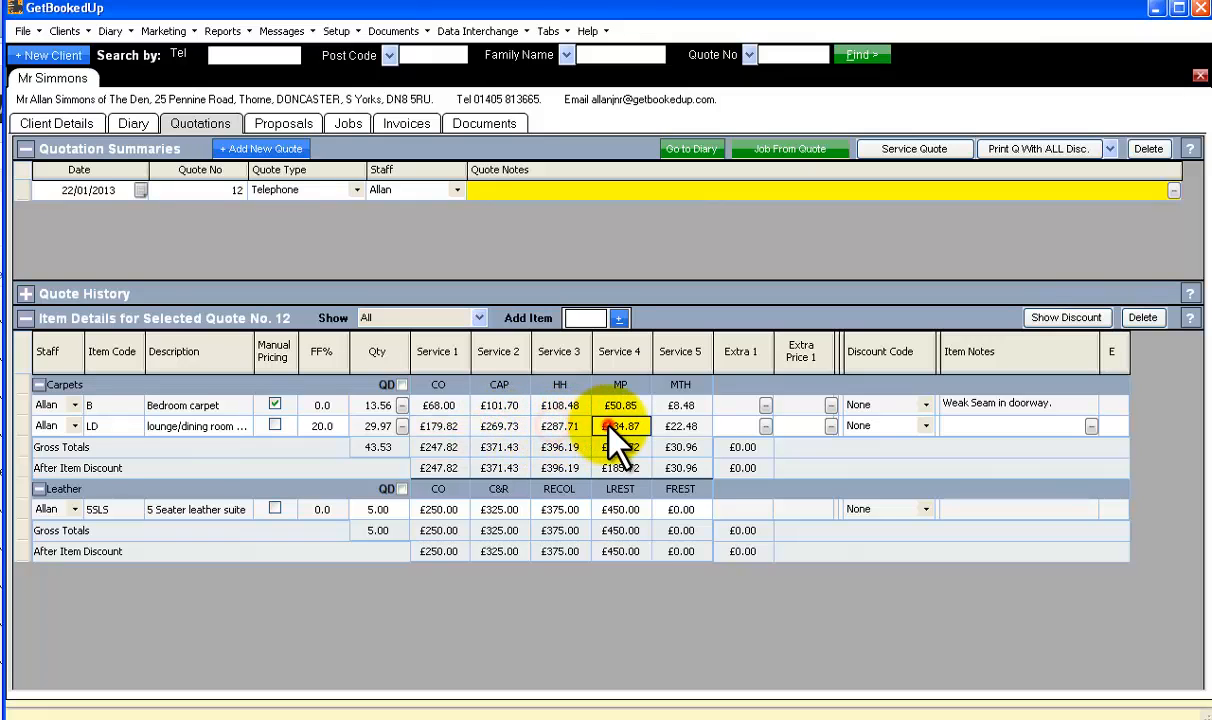
left_click(680, 426)
left_click(620, 426)
left_click(556, 426)
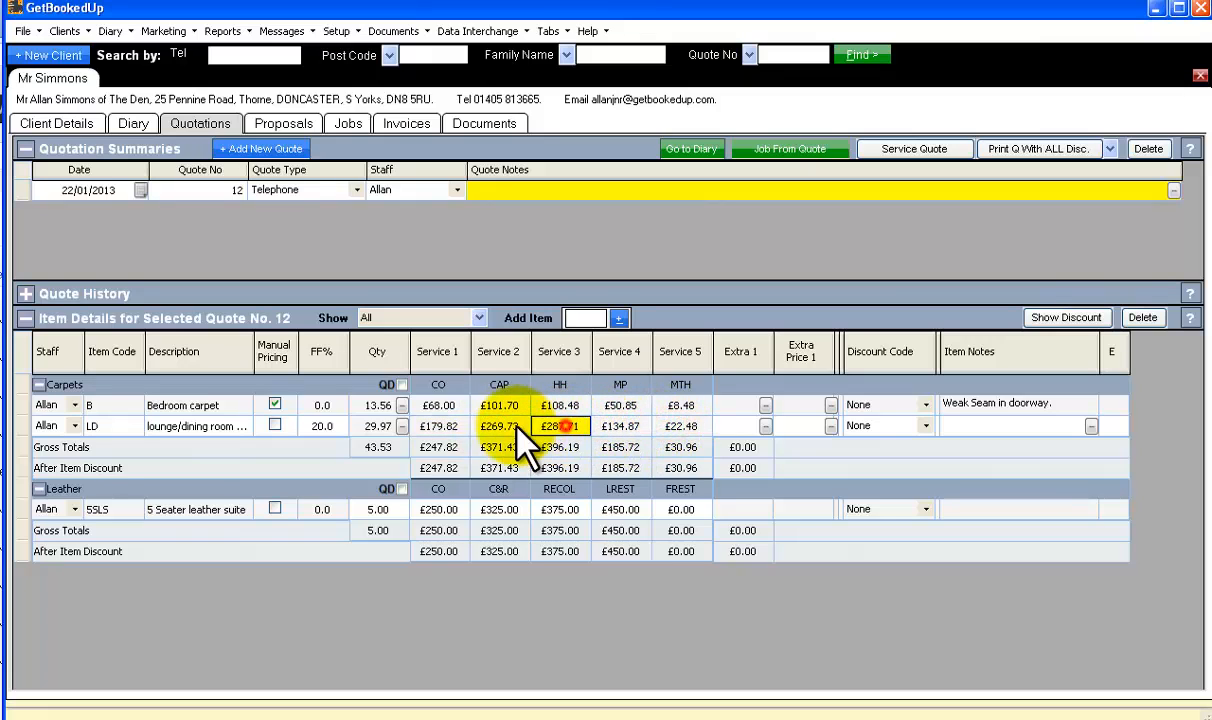
left_click(498, 426)
left_click(440, 426)
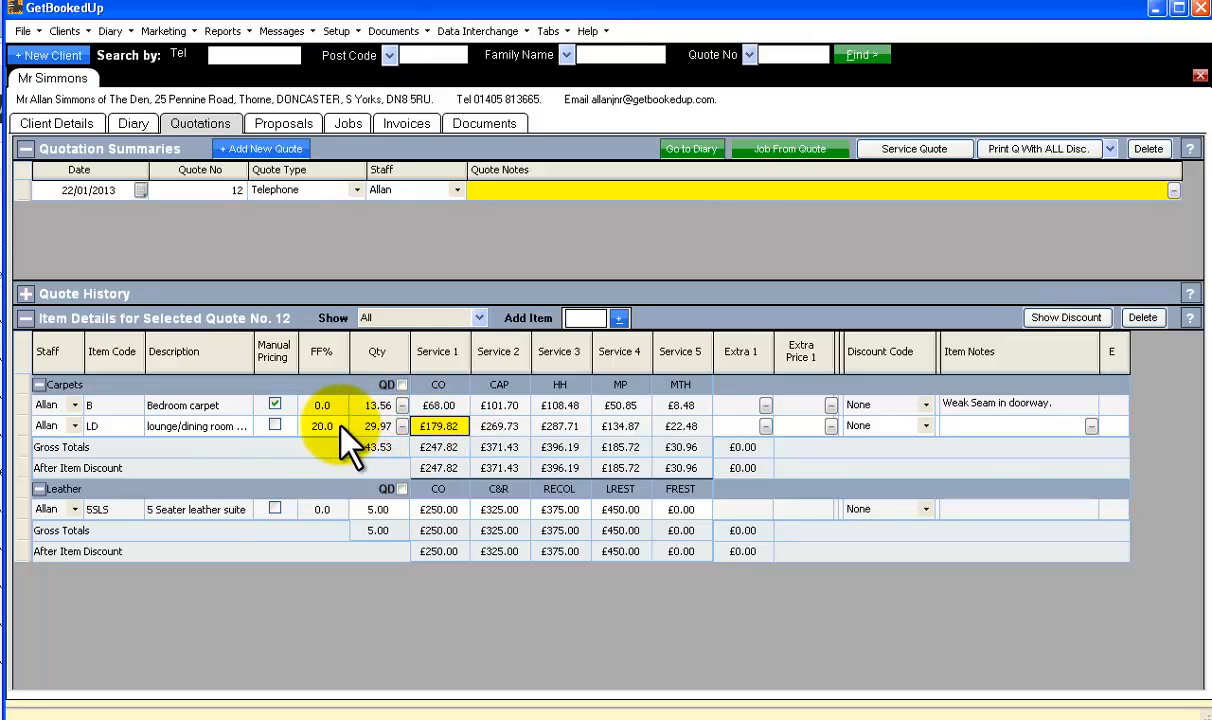
left_click(310, 426)
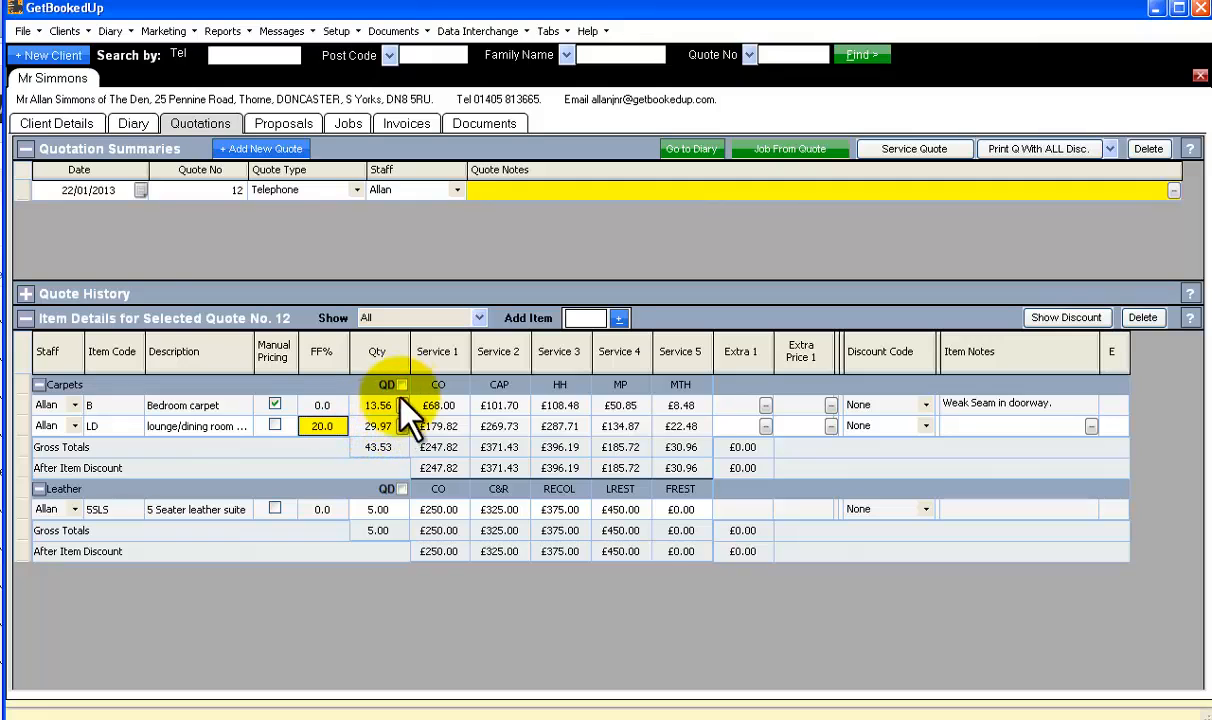
Try the quantity discount (QD) on the Carpets group and switch it off again.
mouse_move(406, 389)
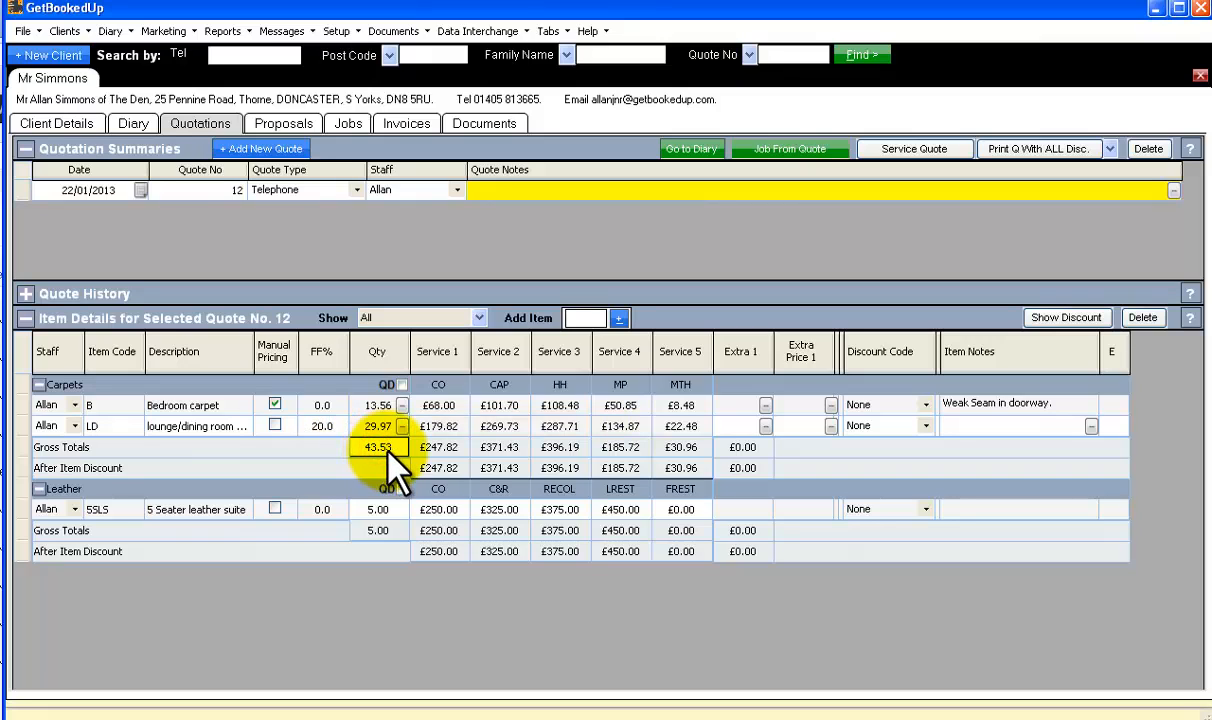
left_click(403, 385)
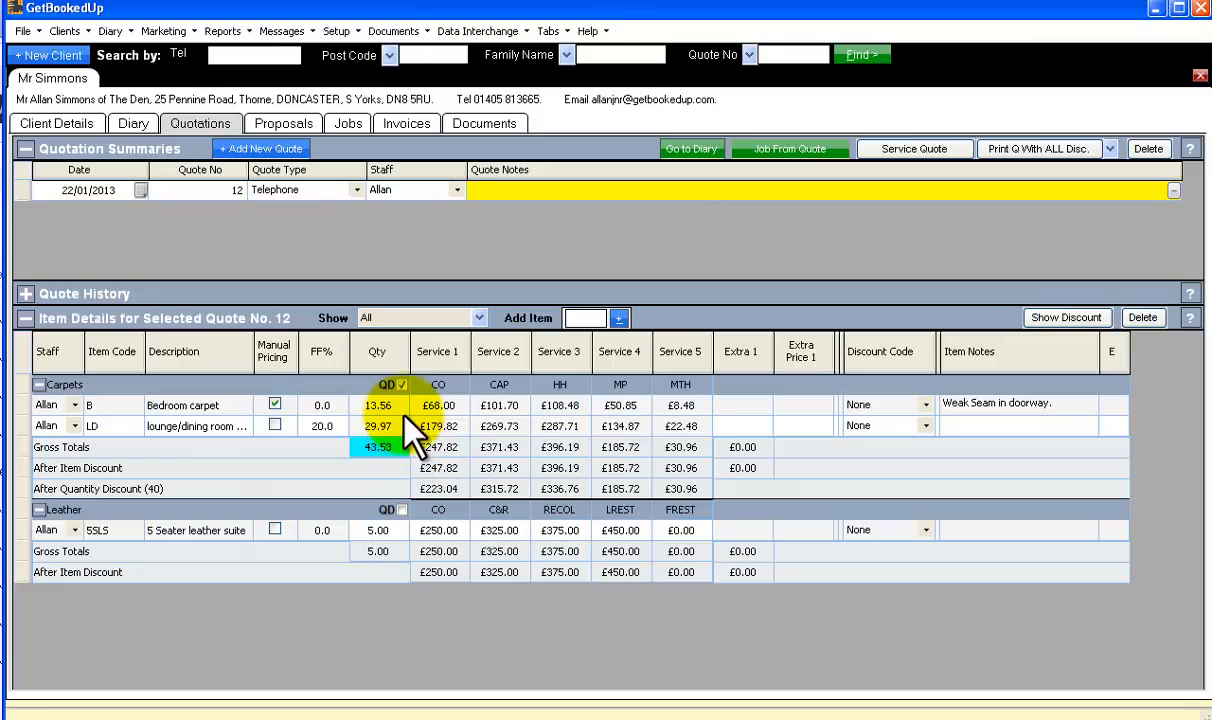
left_click(403, 385)
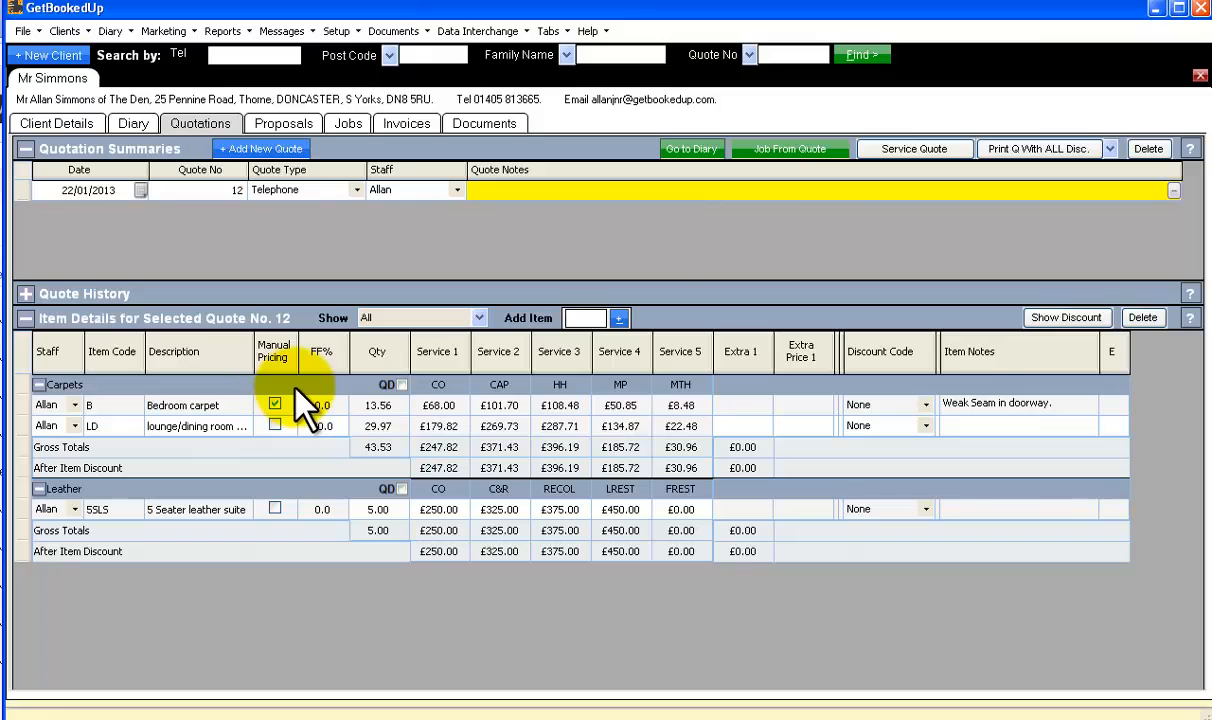
Start a service quote for the Carpets group using the landscape large report with comments.
left_click(957, 150)
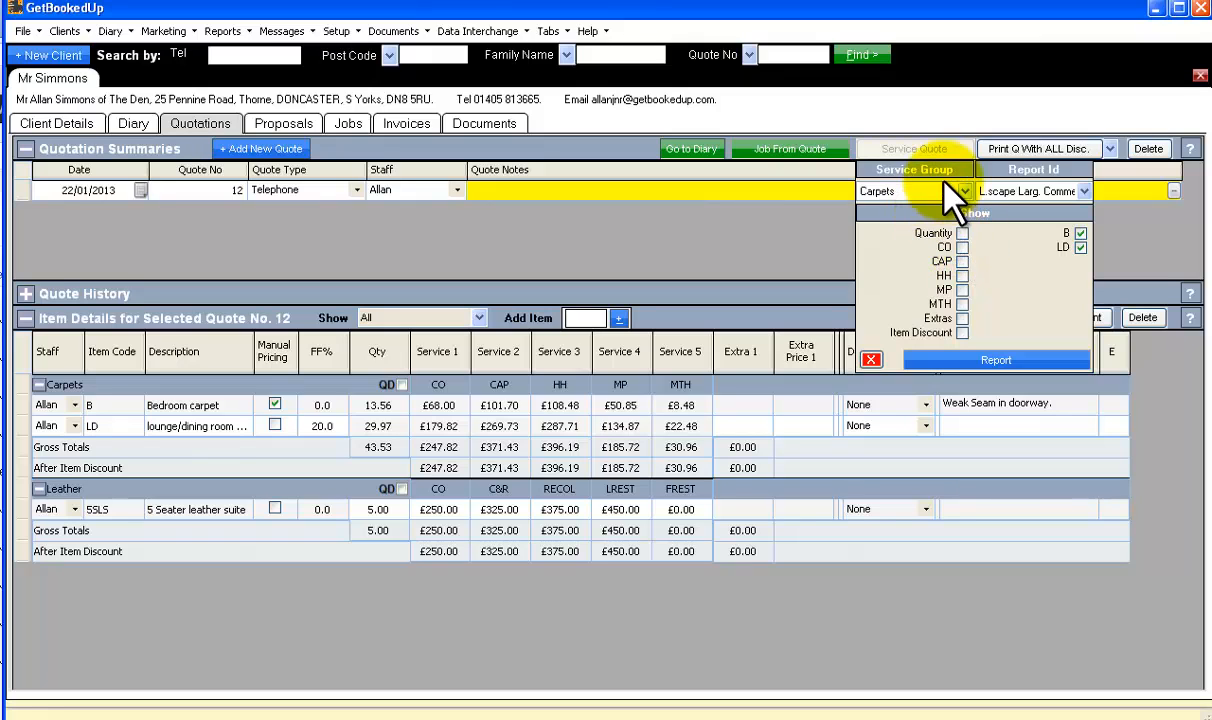
left_click(962, 191)
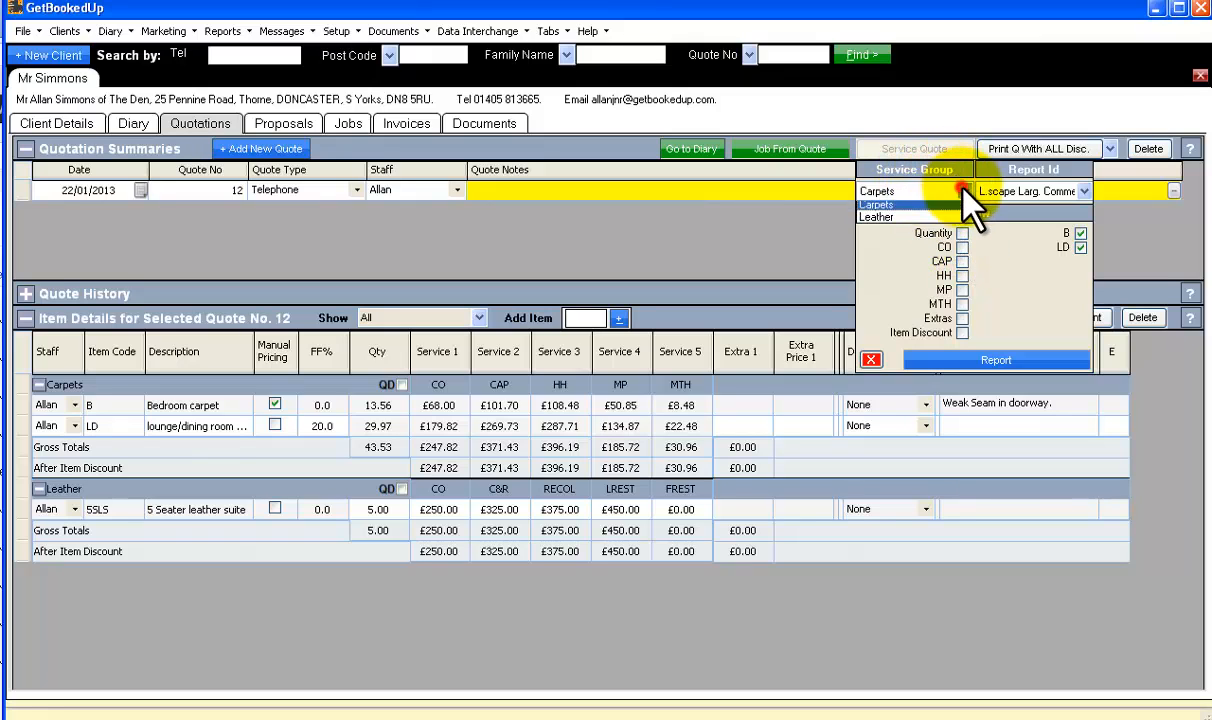
left_click(884, 208)
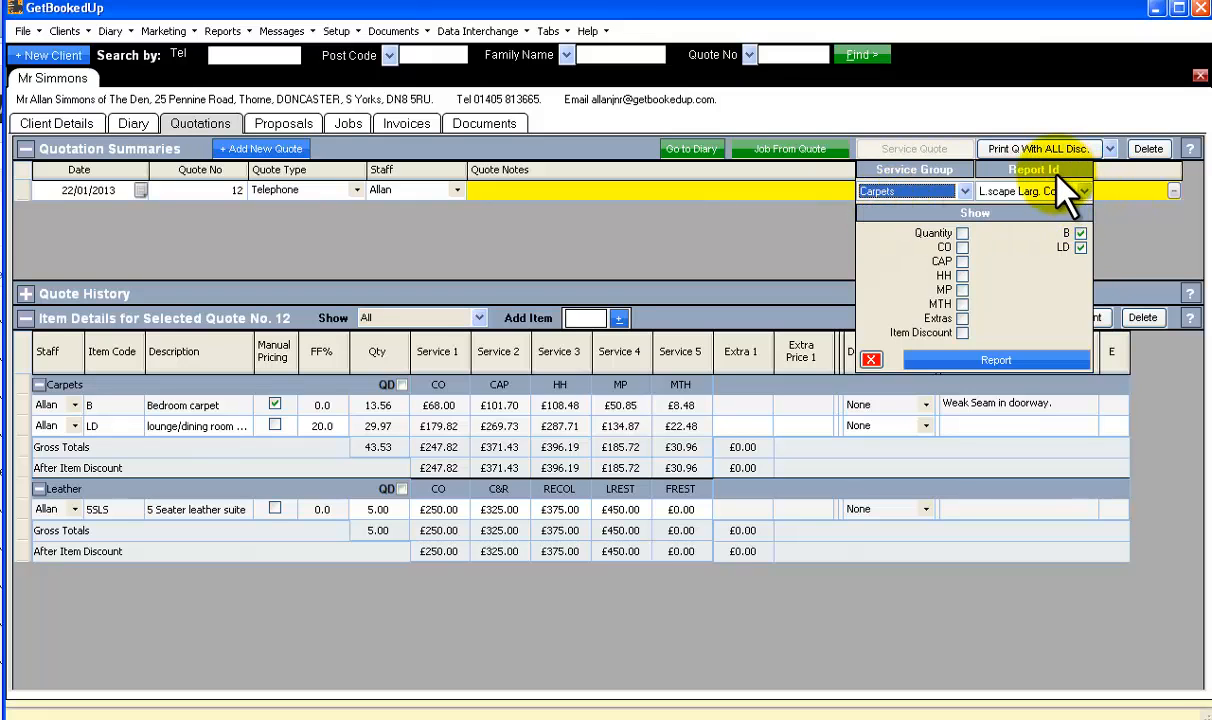
left_click(1084, 191)
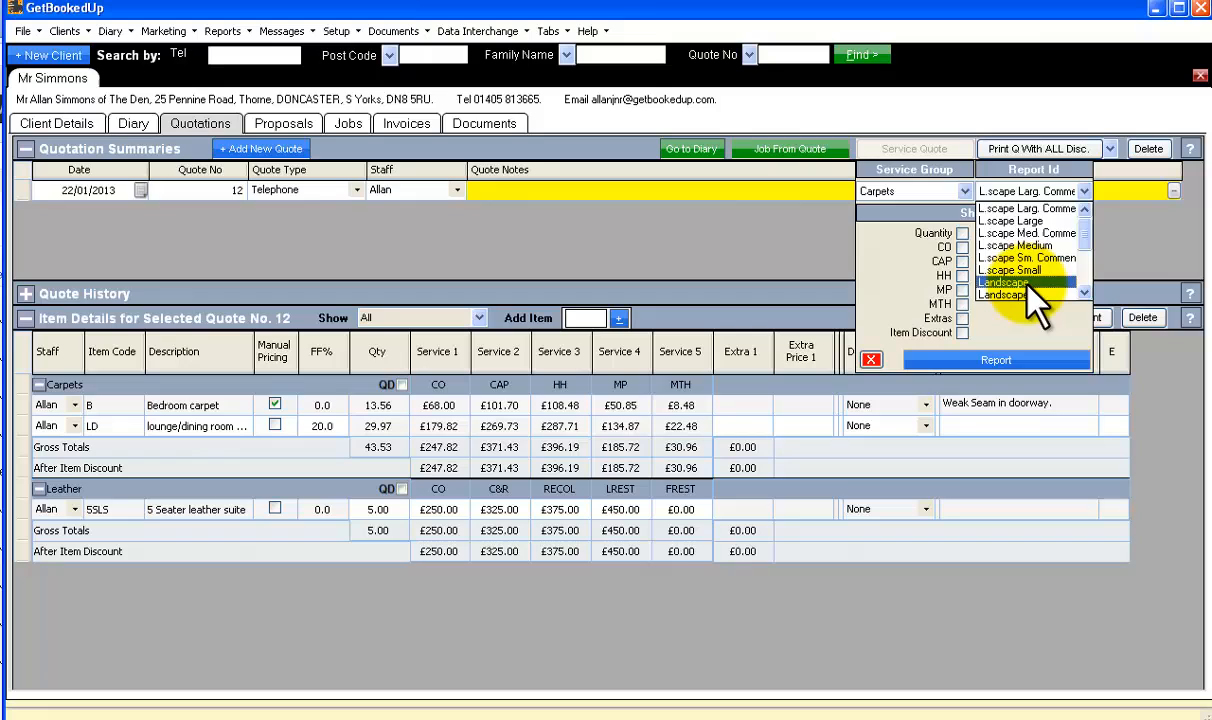
left_click(1035, 209)
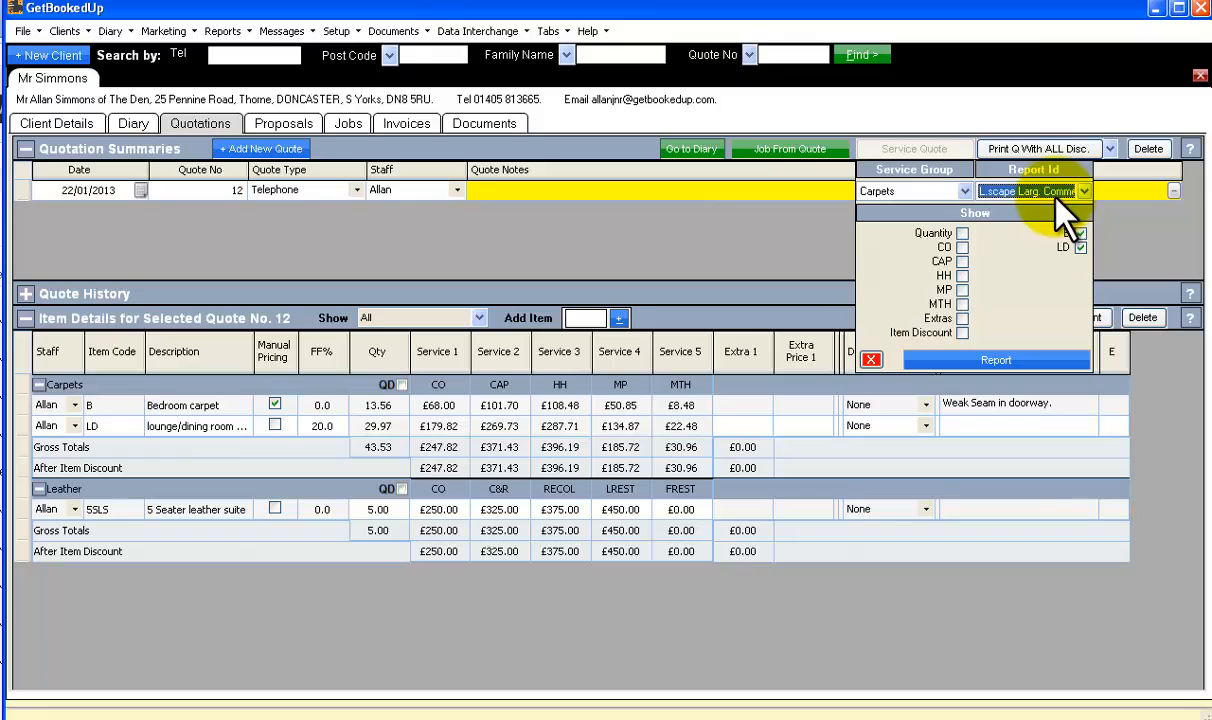
Include the CO, CAP, HH, MP and MTH services in the Carpets service quote report.
left_click(963, 247)
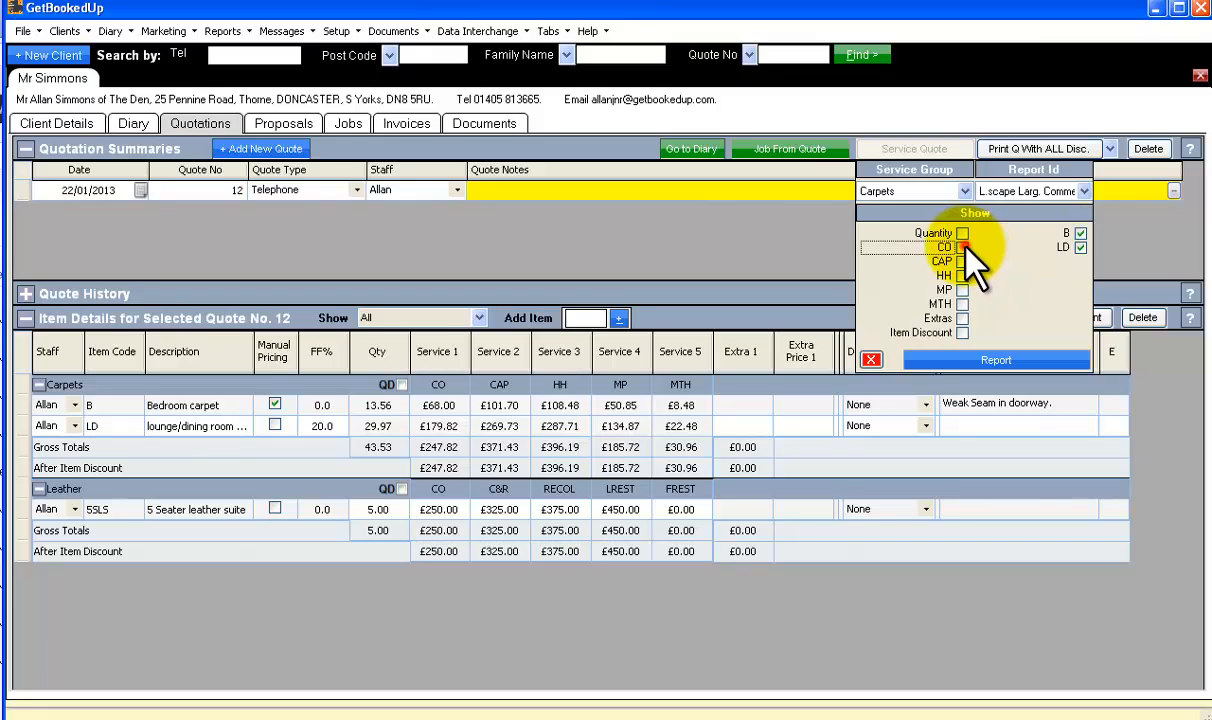
left_click(963, 261)
left_click(963, 275)
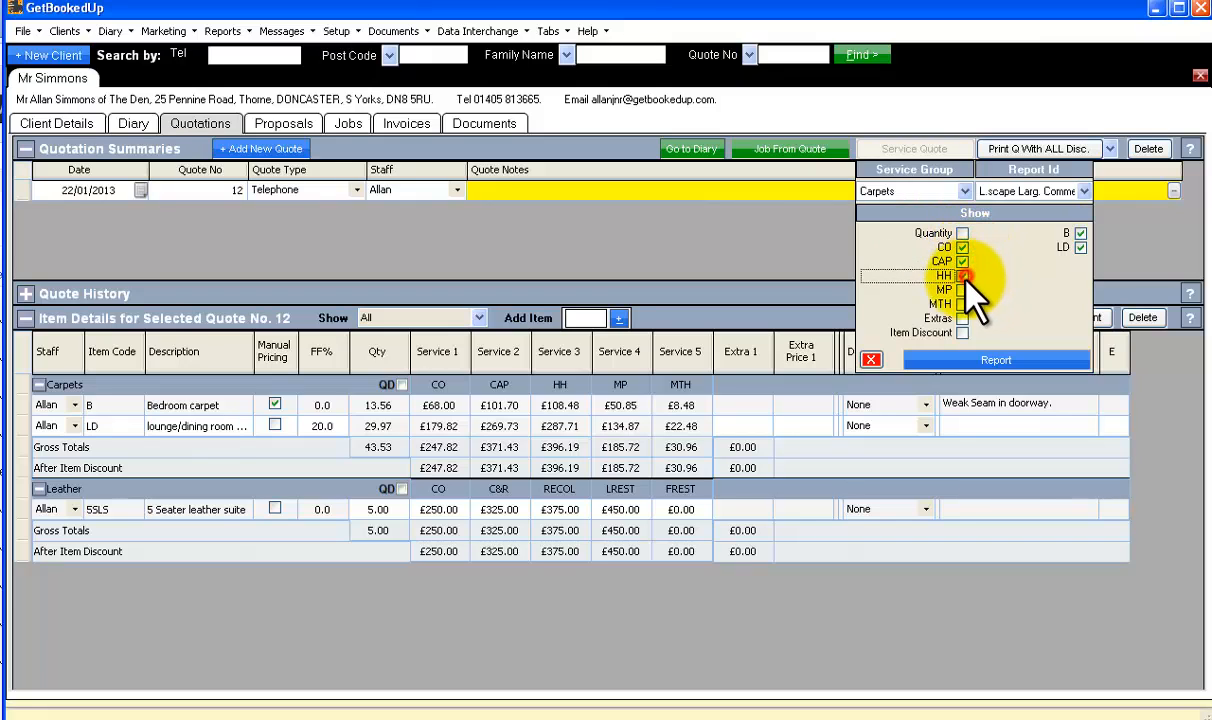
left_click(963, 289)
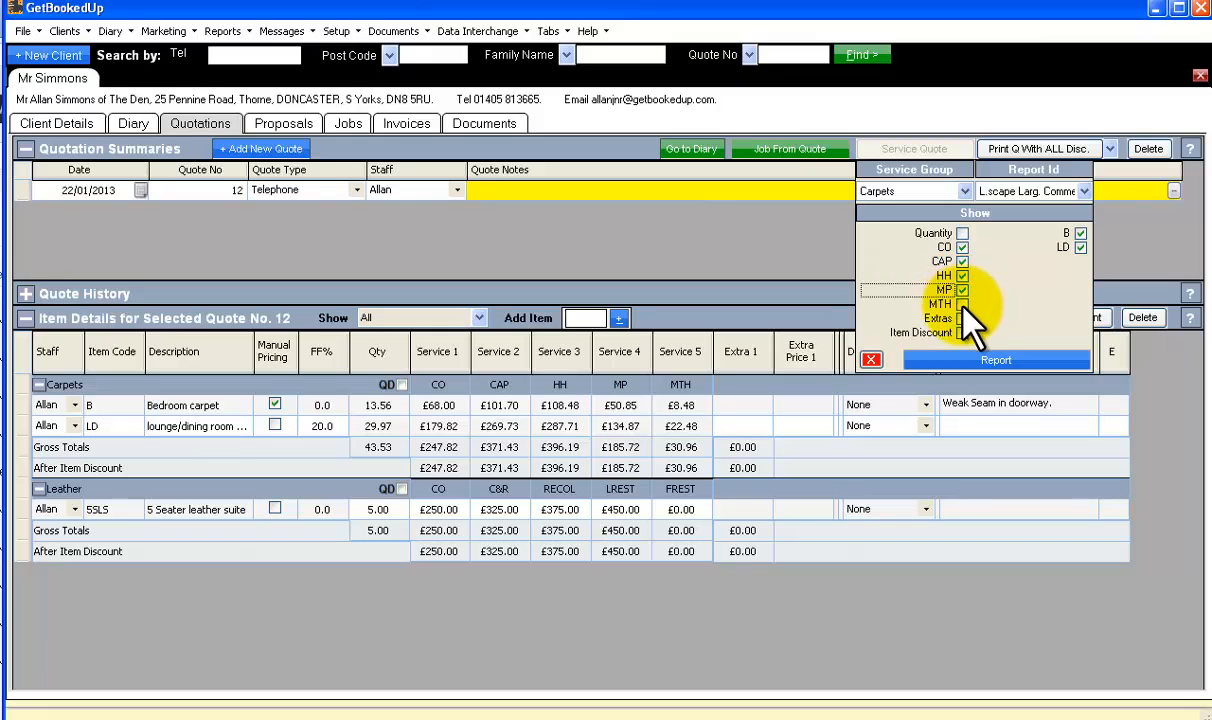
left_click(963, 303)
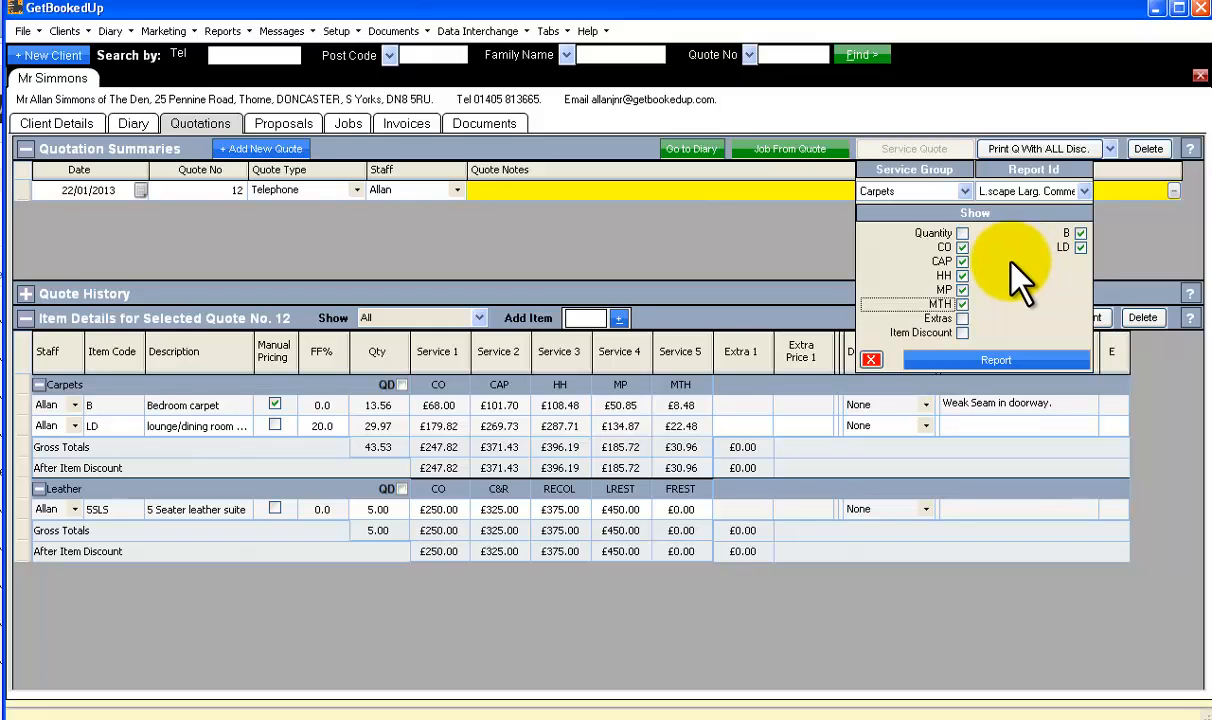
Generate a print preview of the Carpets quotation report and examine its two editable text boxes below the price table.
left_click(990, 358)
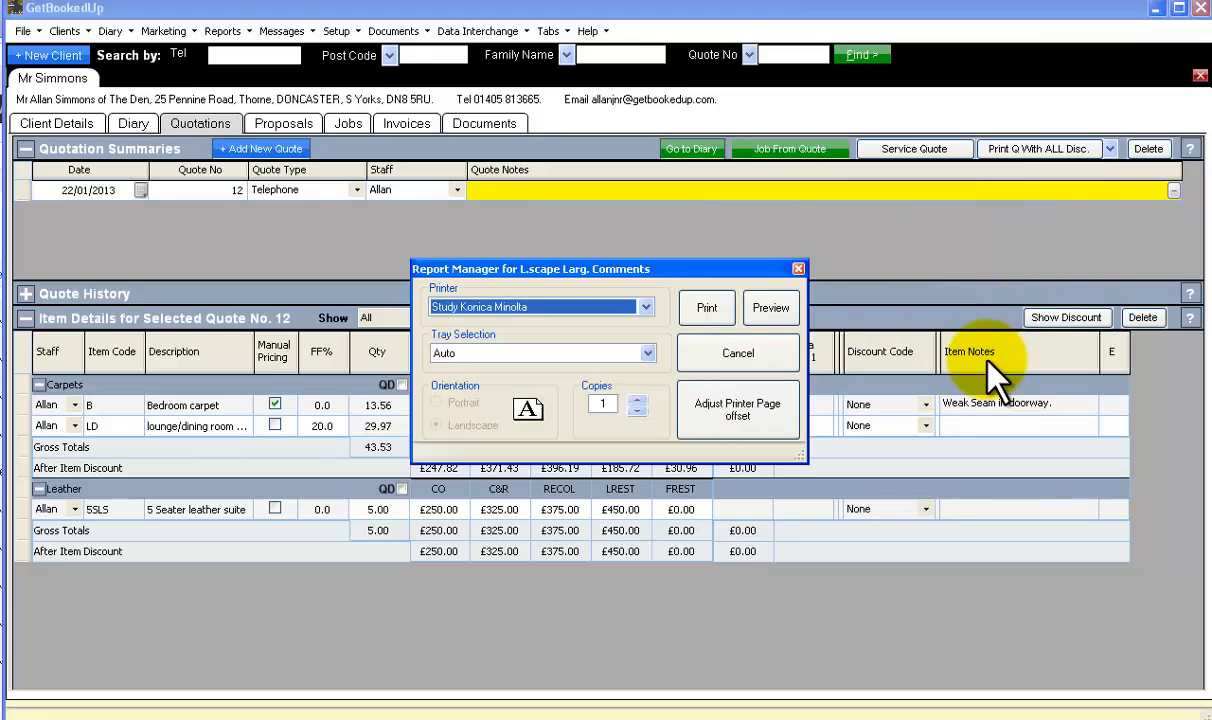
left_click(772, 307)
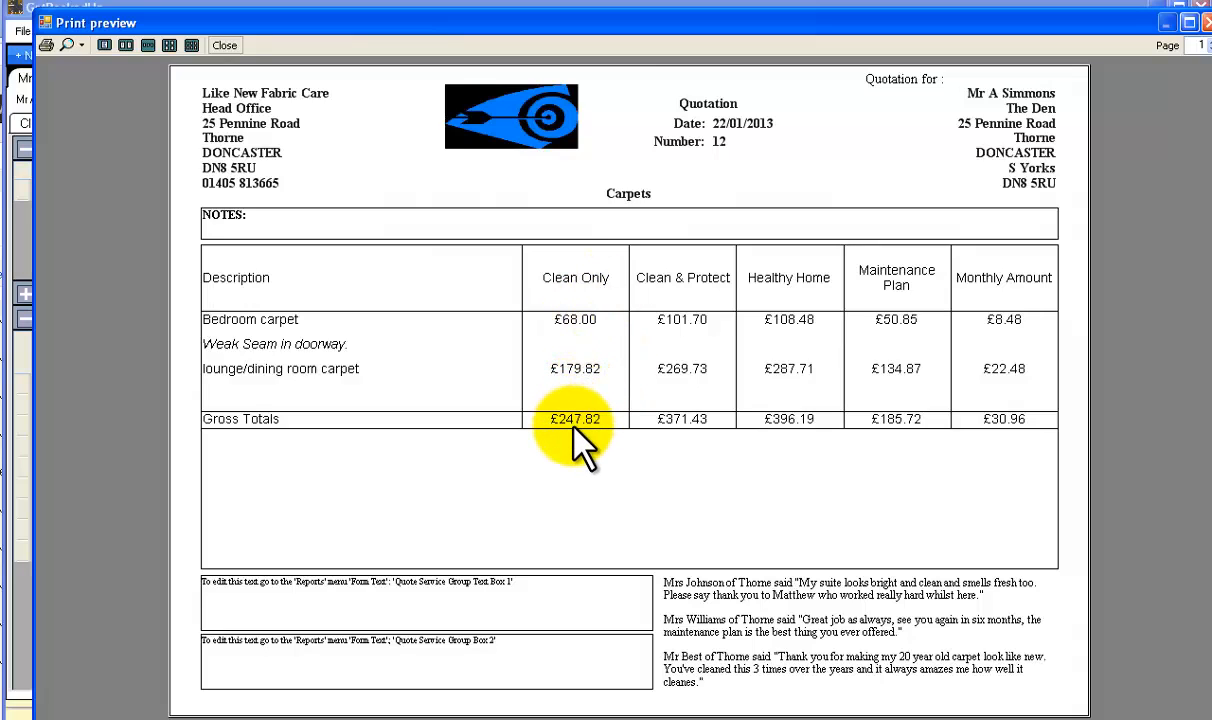
left_click(411, 600)
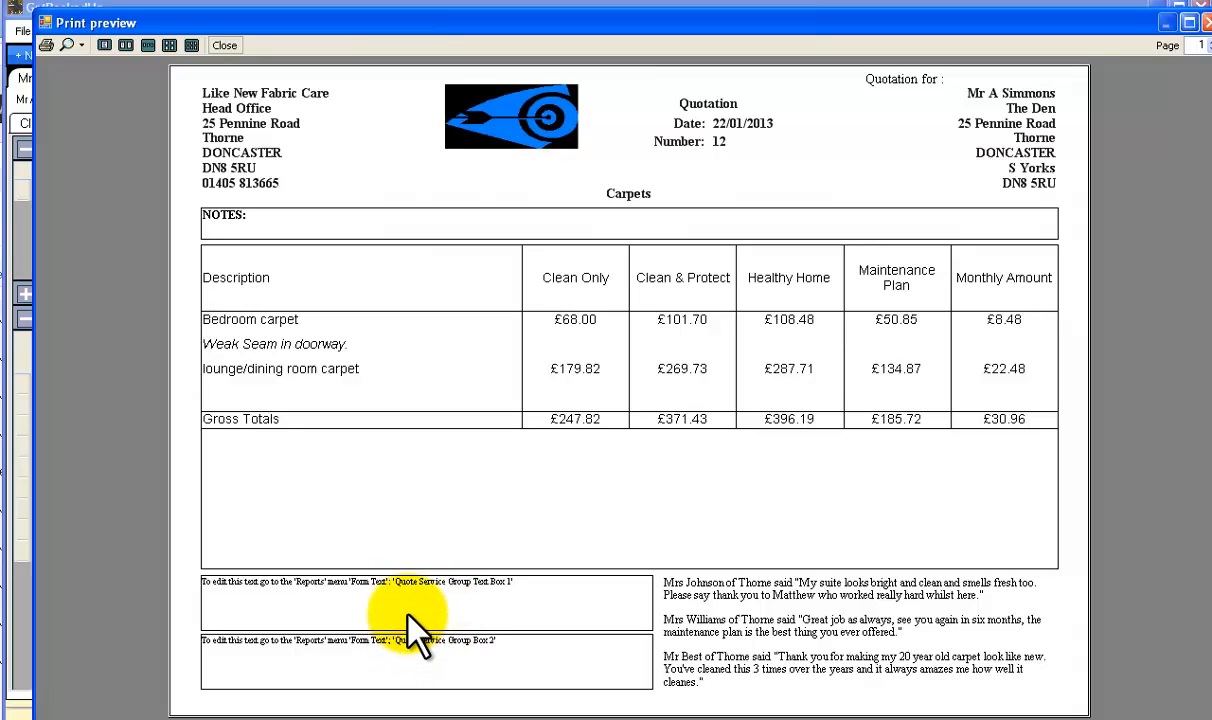
left_click(393, 643)
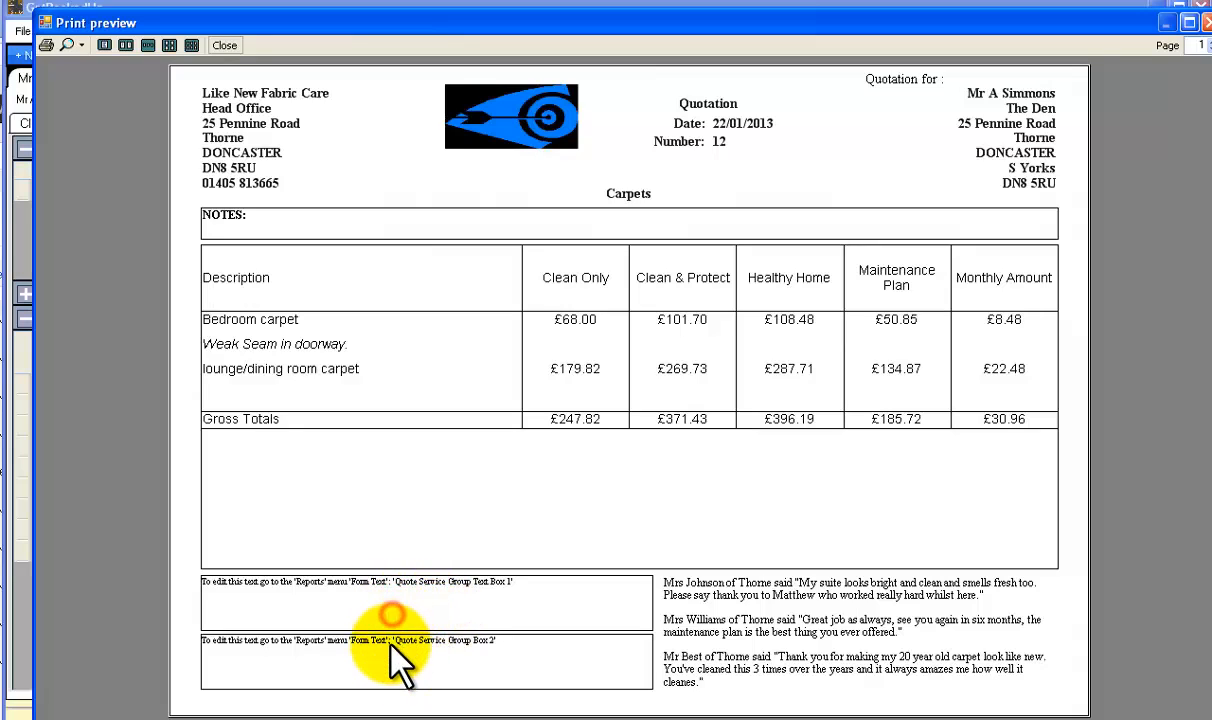
left_click(395, 613)
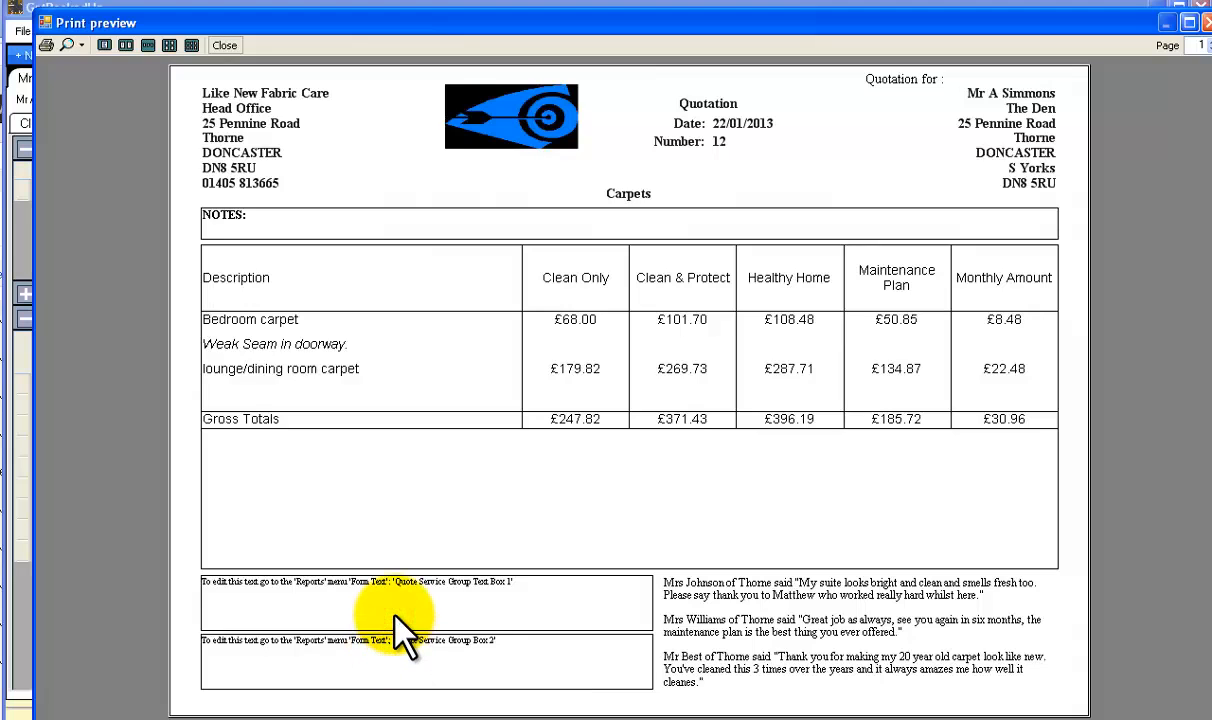